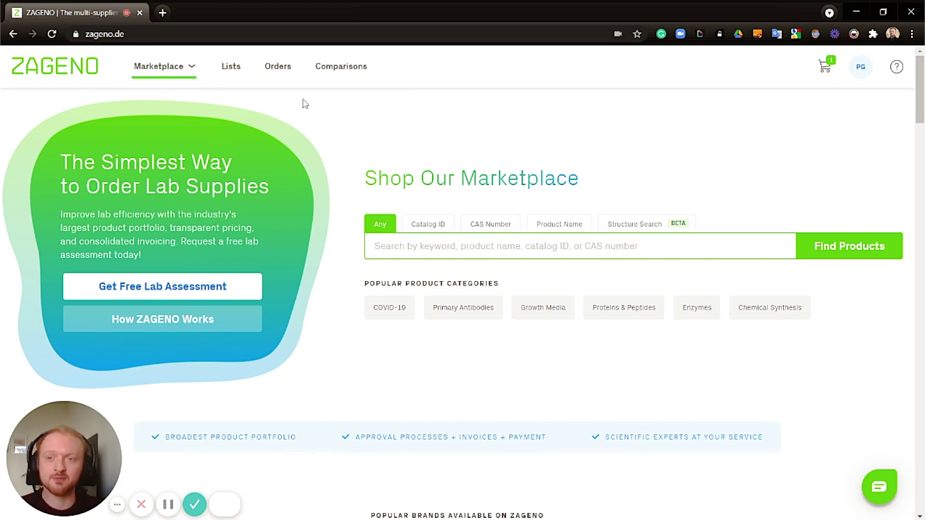
Step: Cycle the search type through Catalog ID, CAS Number and Product Name, ending on Catalog ID
mouse_move(192, 70)
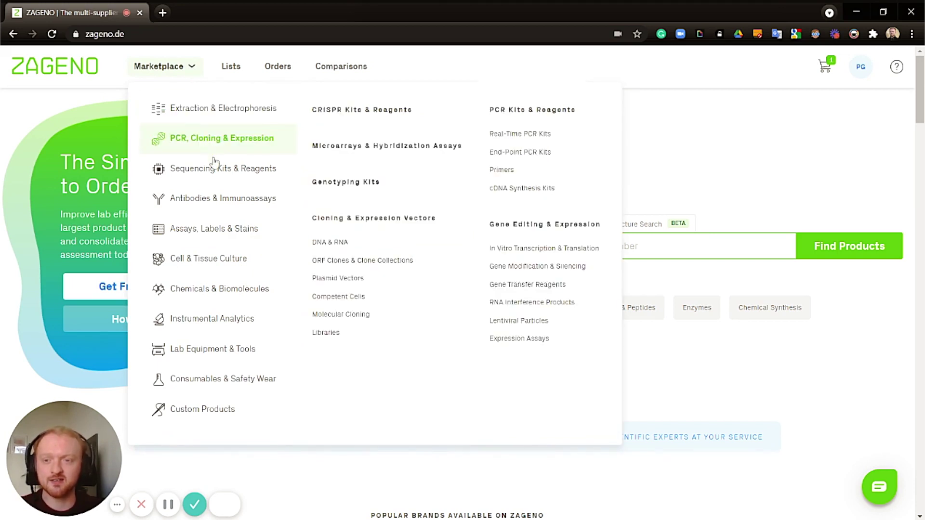
mouse_move(212, 202)
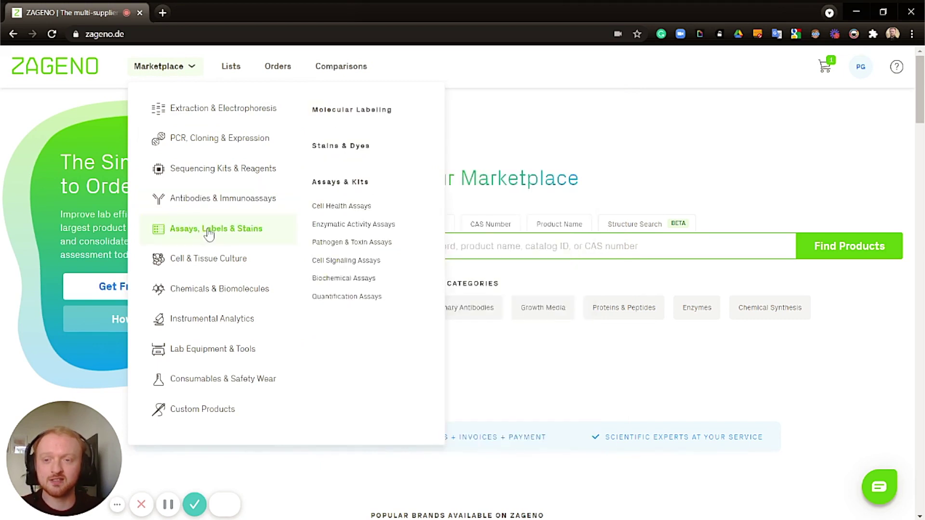
mouse_move(201, 288)
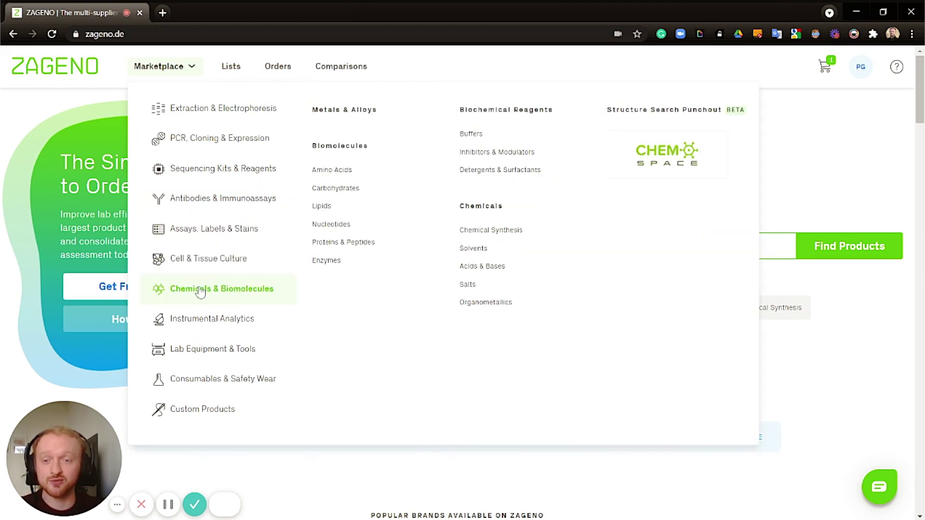
mouse_move(200, 319)
mouse_move(203, 350)
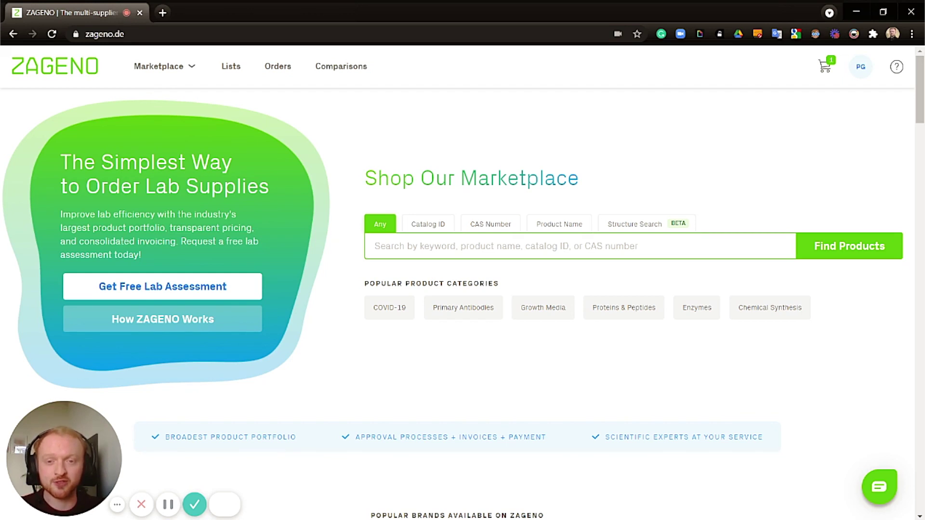
click(422, 231)
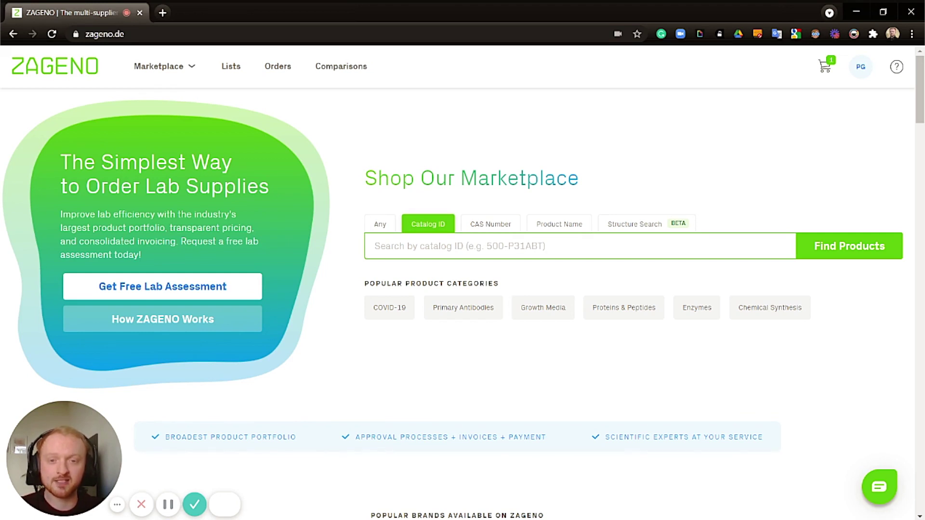
click(489, 229)
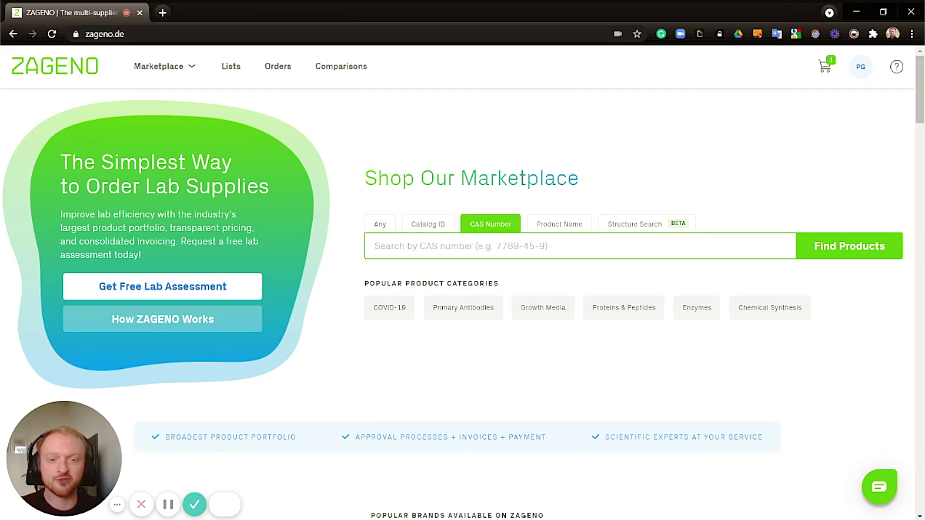
click(558, 227)
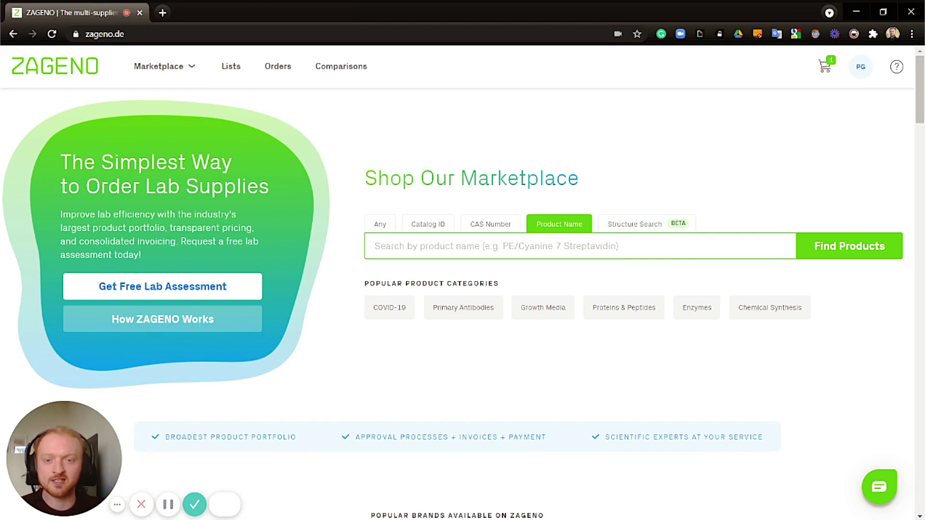
click(425, 226)
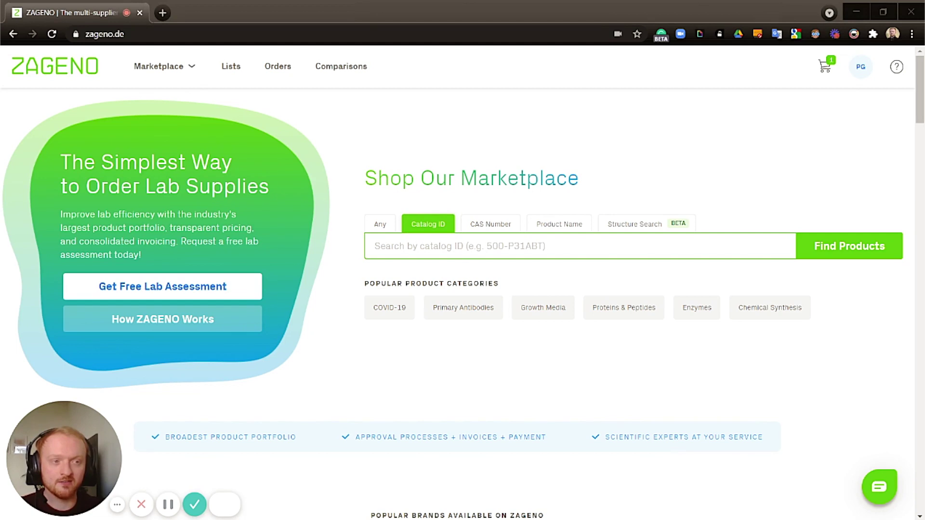
Step: Search by catalog ID 305108 and look over the results
click(489, 243)
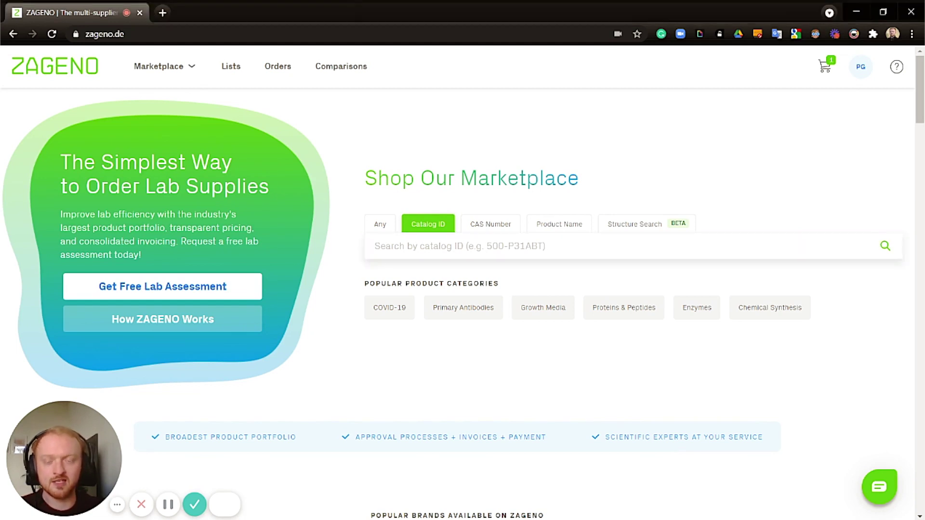
text(305108)
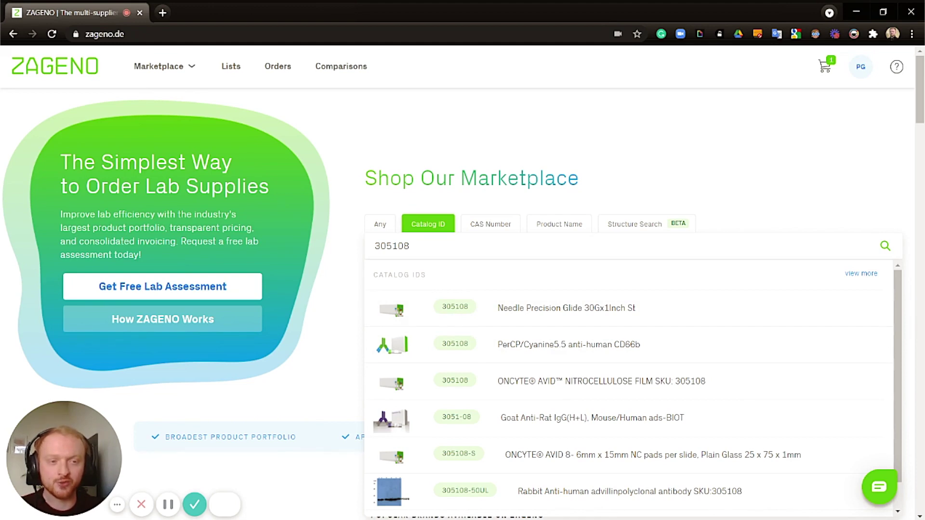
click(885, 251)
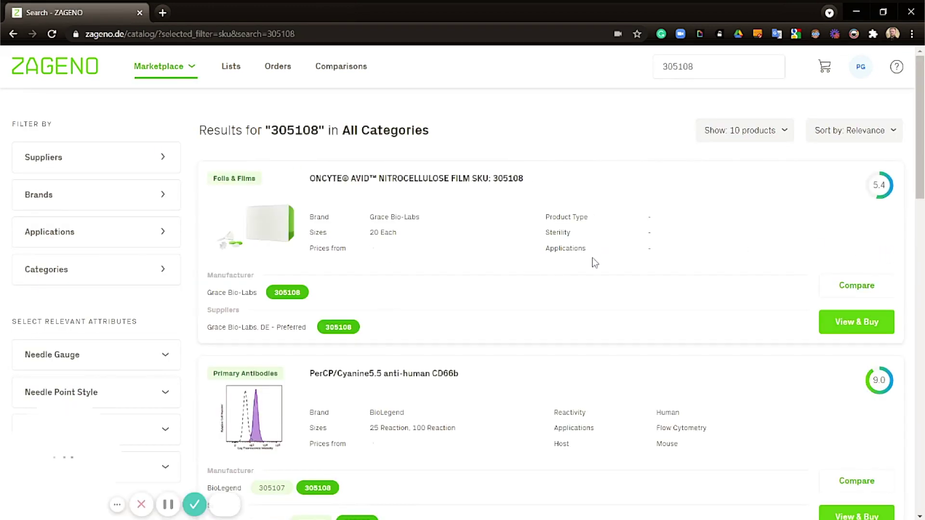
scroll(469, 289, down, 11)
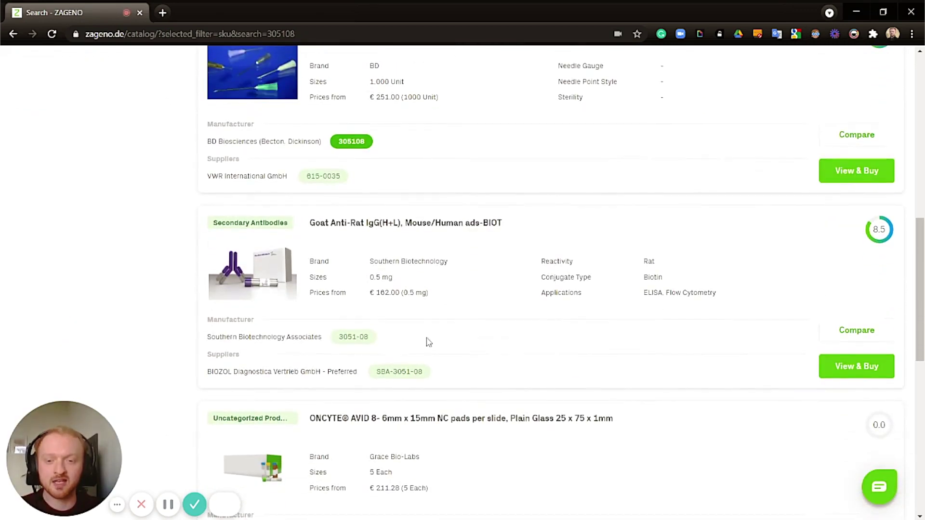
scroll(486, 306, up, 8)
scroll(488, 307, up, 3)
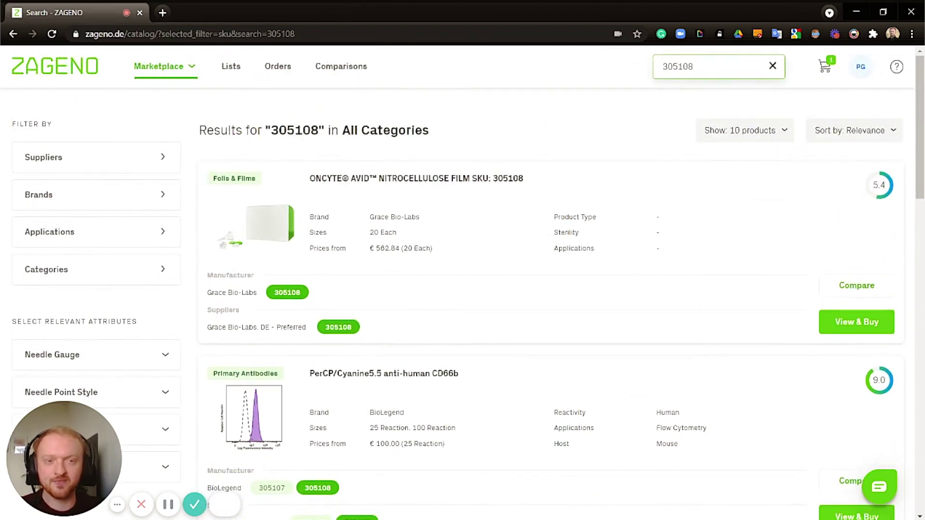
Step: Open the PerCP/Cyanine5.5 anti-human CD66b product from the 305108 suggestions
click(709, 67)
click(258, 107)
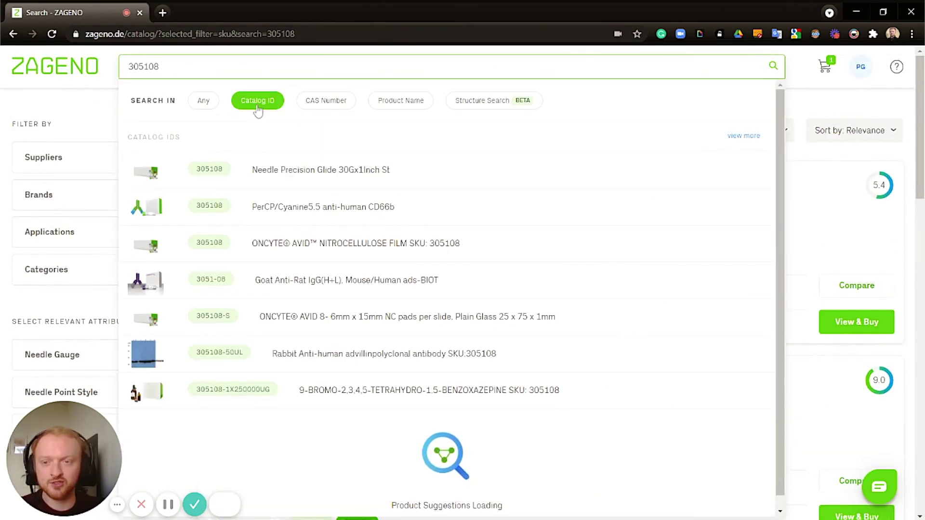
click(329, 208)
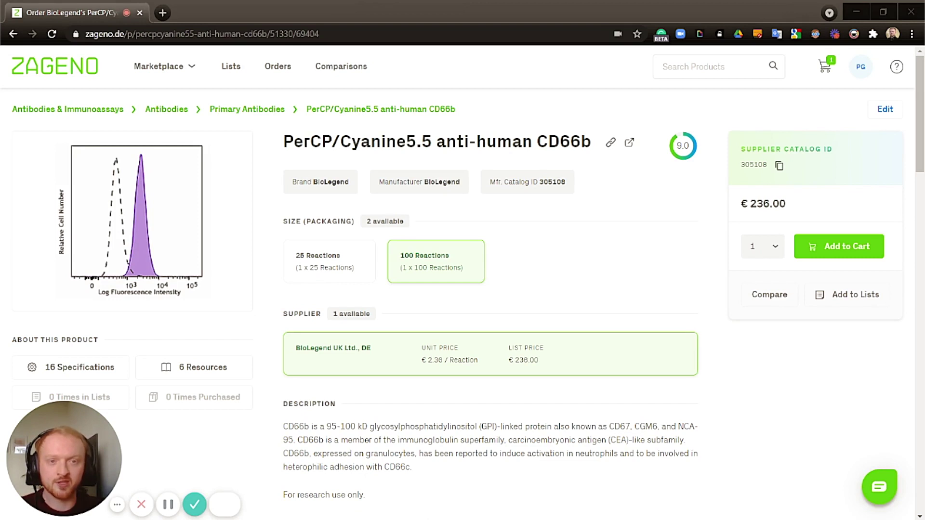
Step: Search by CAS number 407-25-0 and browse the trifluoroacetic anhydride results
click(771, 65)
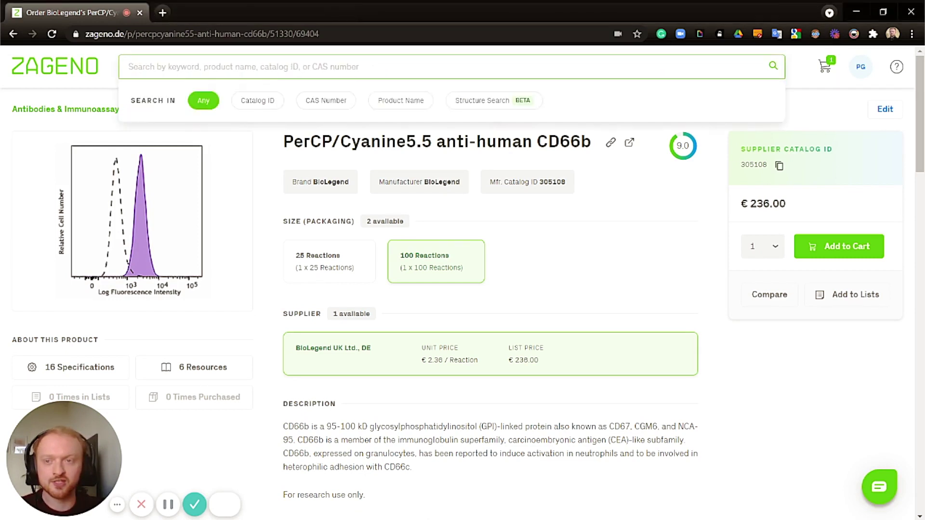
click(320, 101)
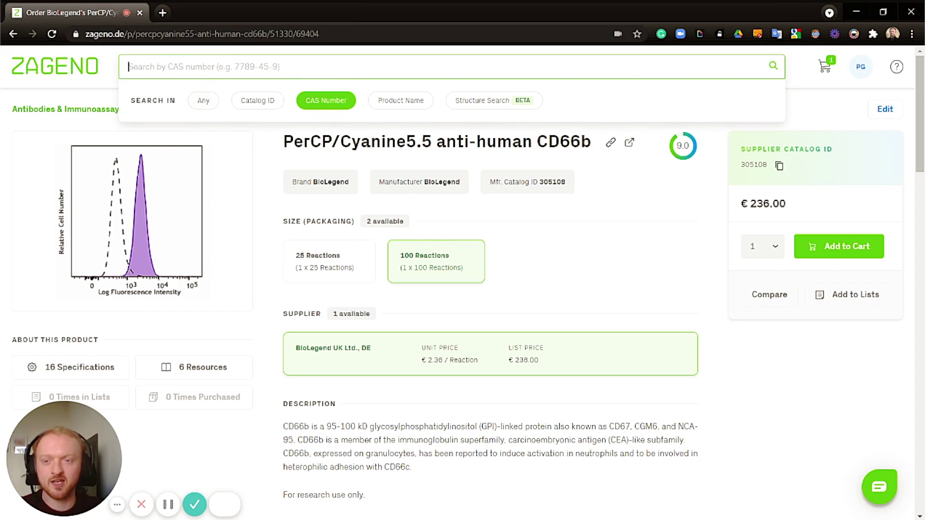
text(407-25-0)
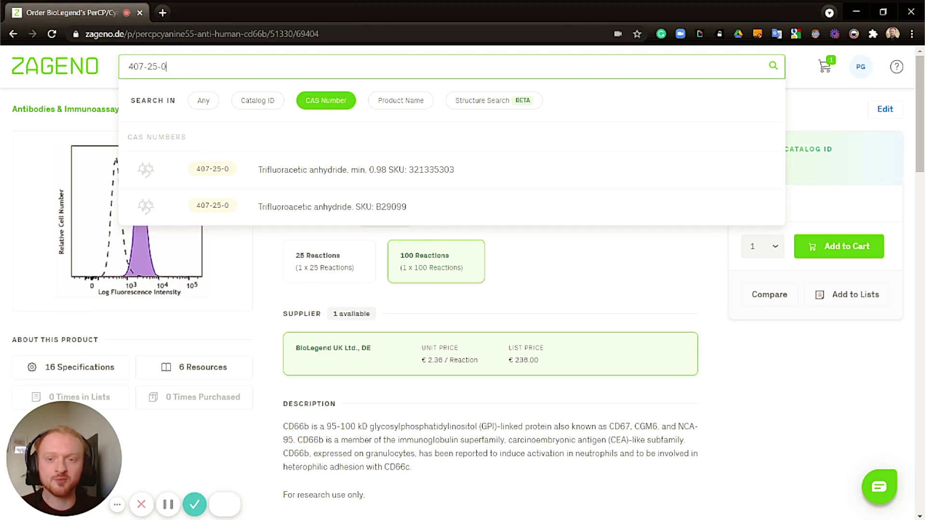
click(486, 171)
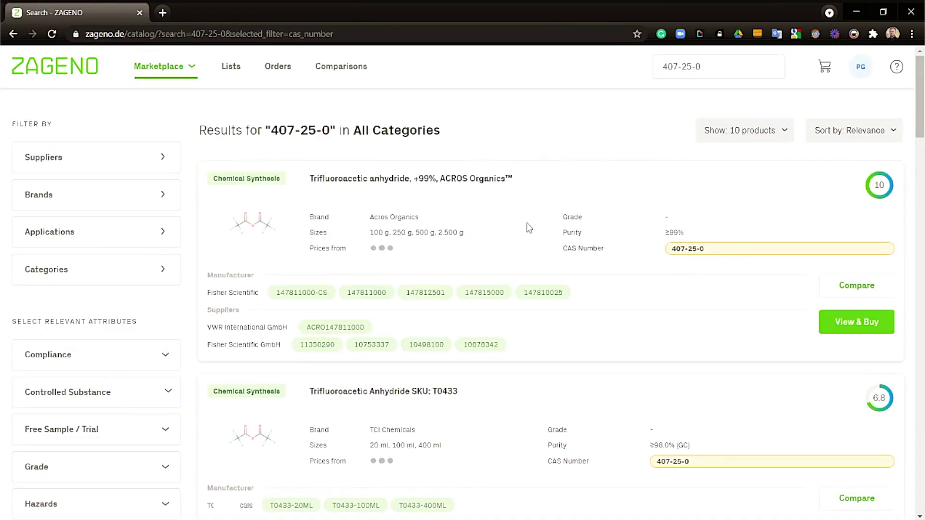
scroll(672, 234, down, 2)
scroll(674, 249, down, 6)
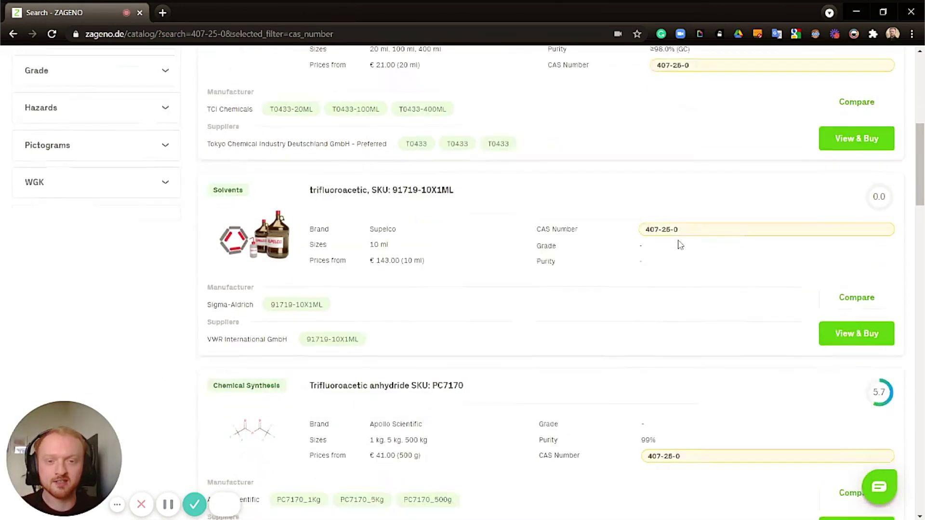
scroll(672, 248, up, 9)
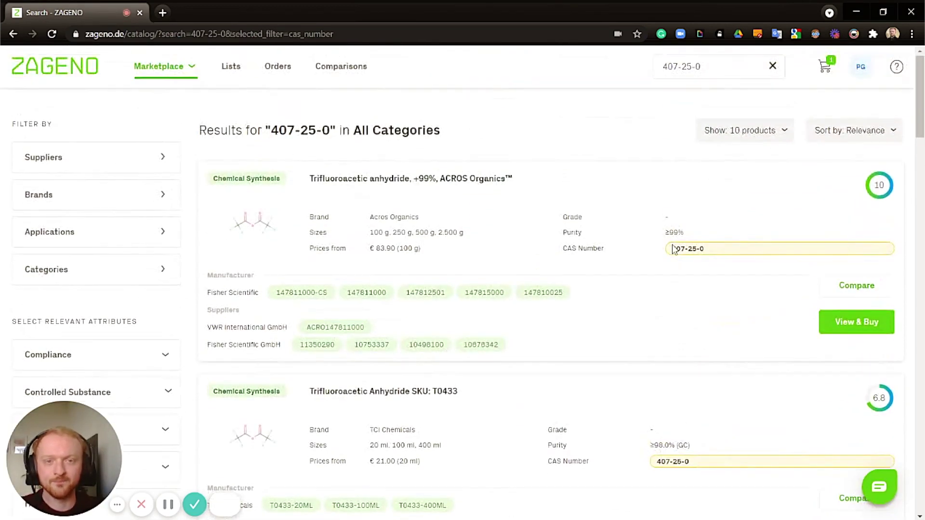
Step: Clear the CAS number from the search box
click(689, 66)
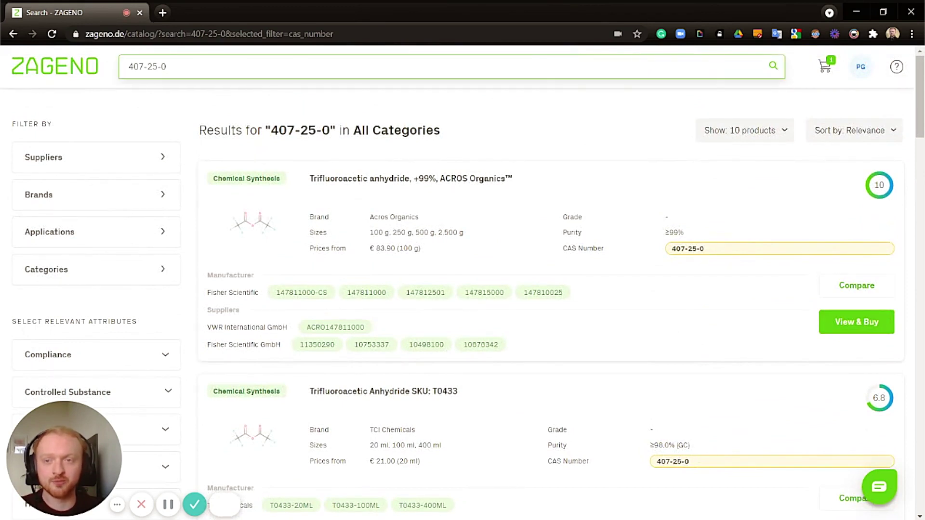
key(shift+Left)
key(shift+Left)
key(ctrl+a)
key(BackSpace)
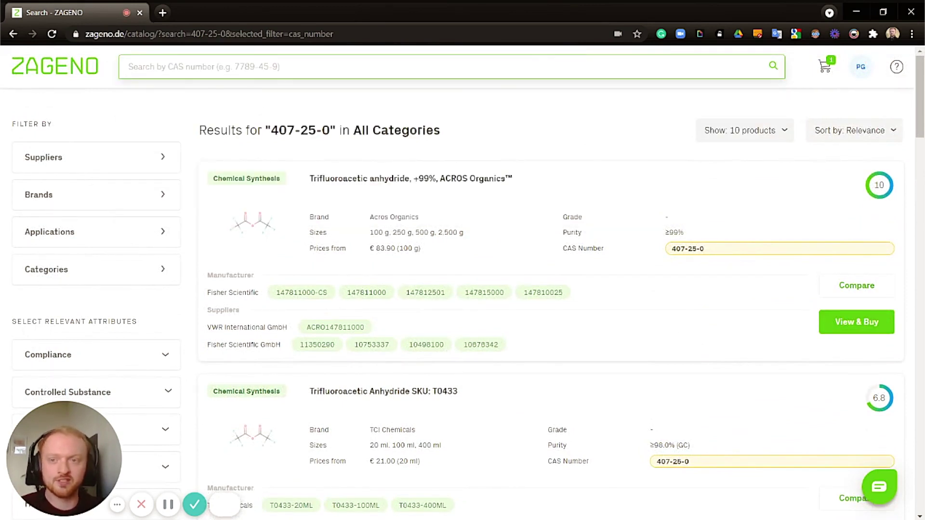
Step: Run a product-name search for 'percp/cyanine antibody'
click(403, 99)
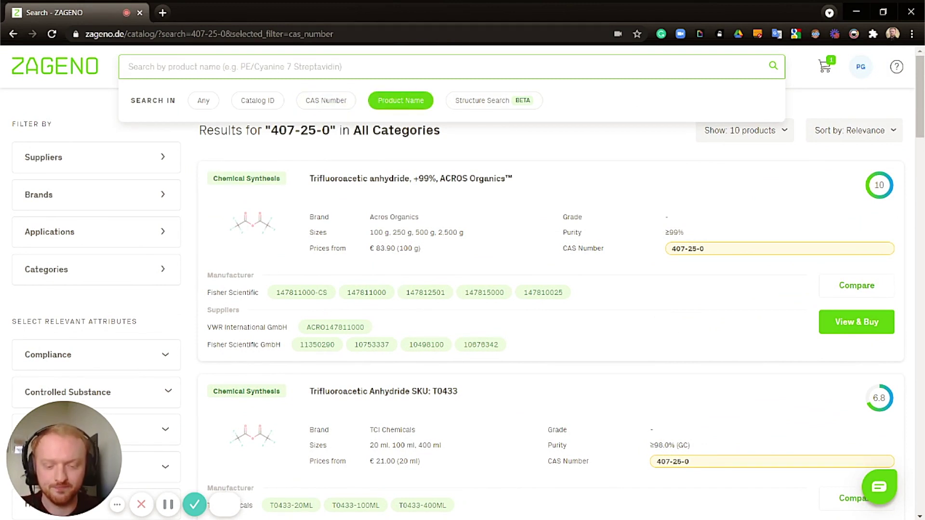
text(percp/)
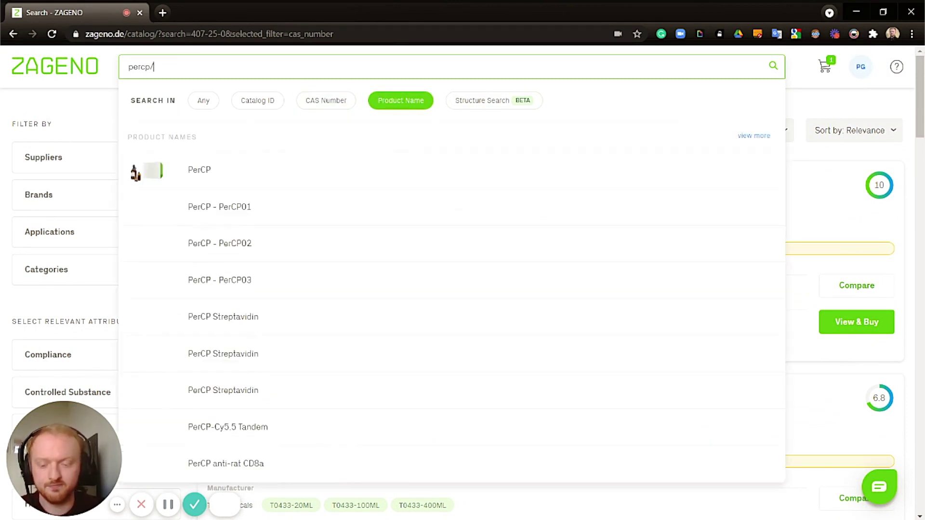
text(cyanine ant)
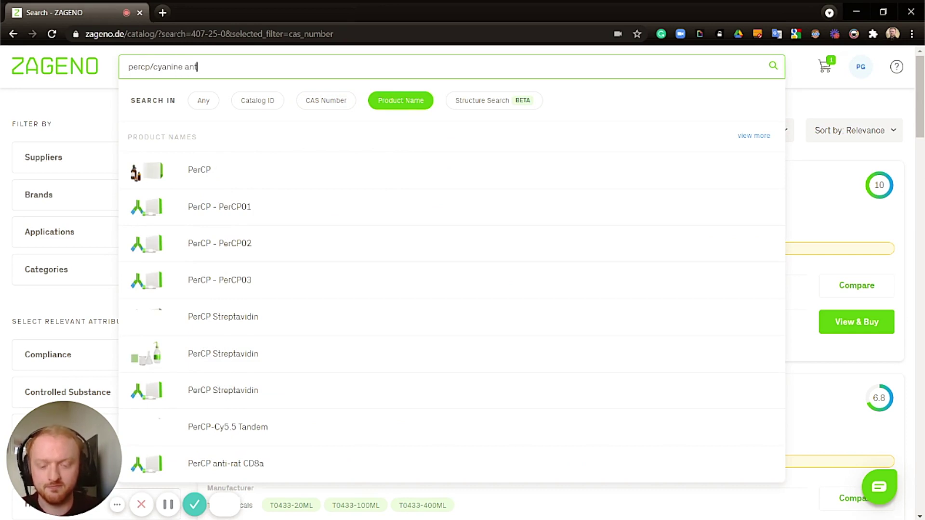
text(ibody)
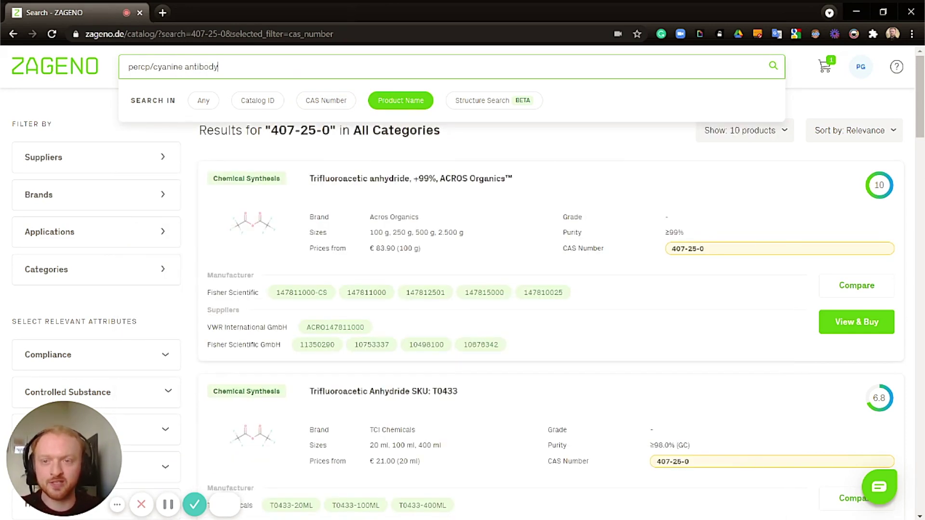
key(Return)
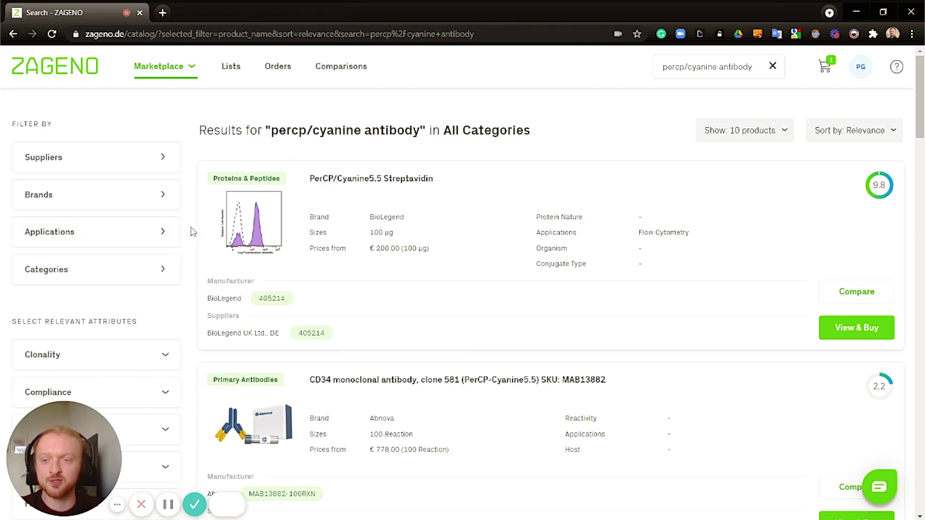
Step: Filter the results to Flow Cytometry application and the Primary Antibodies category
scroll(191, 226, down, 1)
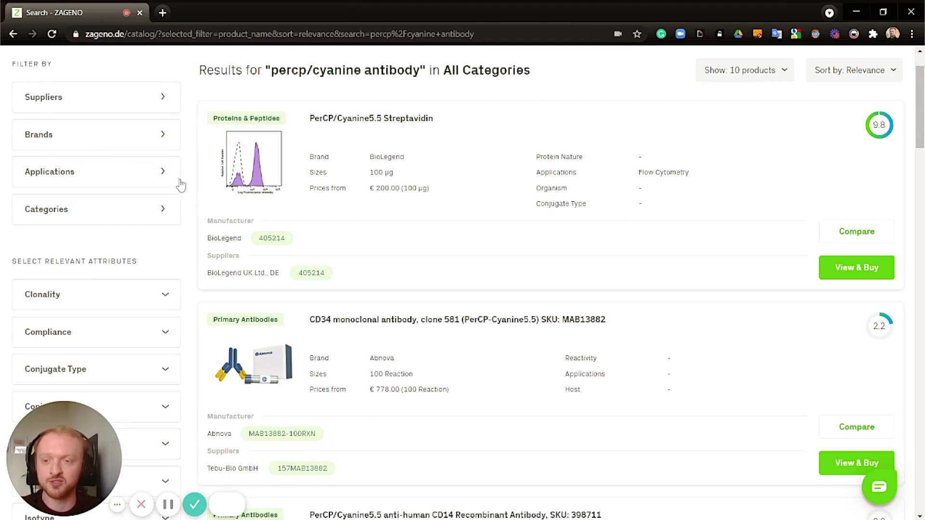
click(161, 174)
click(92, 208)
text(flow)
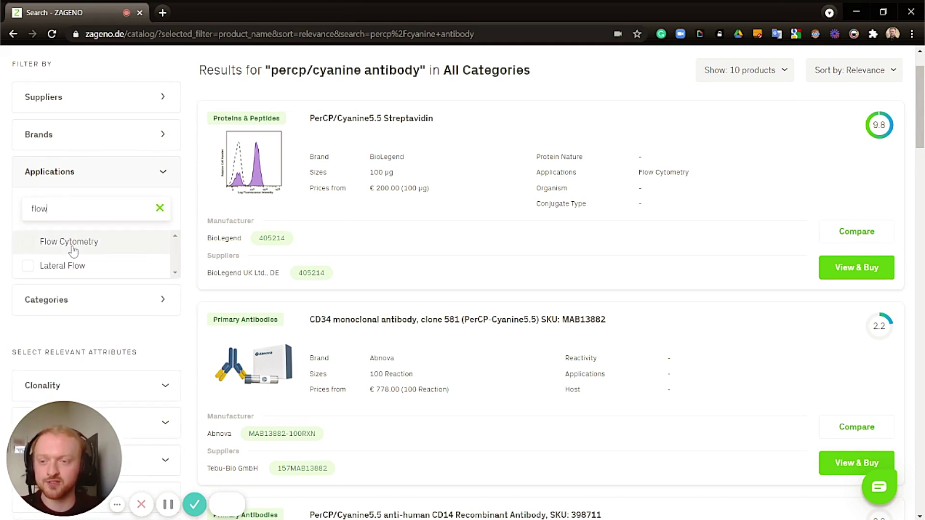
click(73, 248)
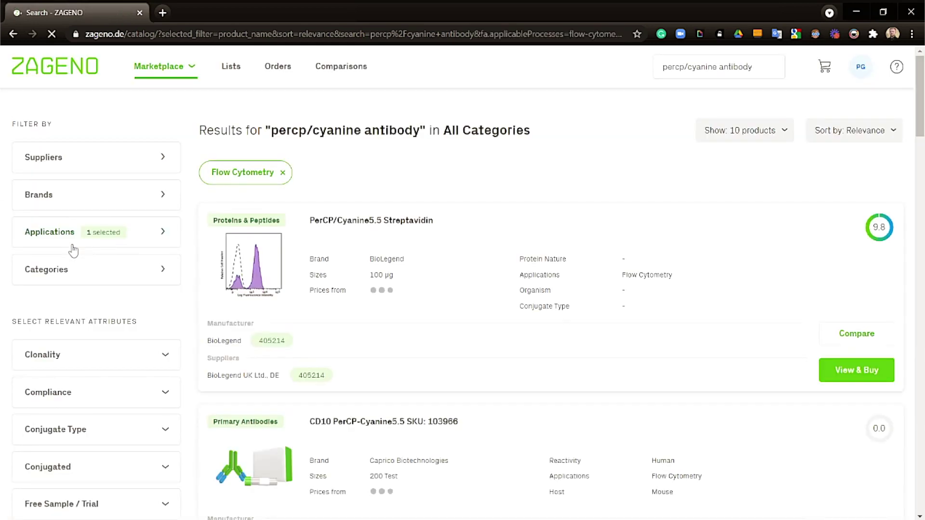
click(111, 272)
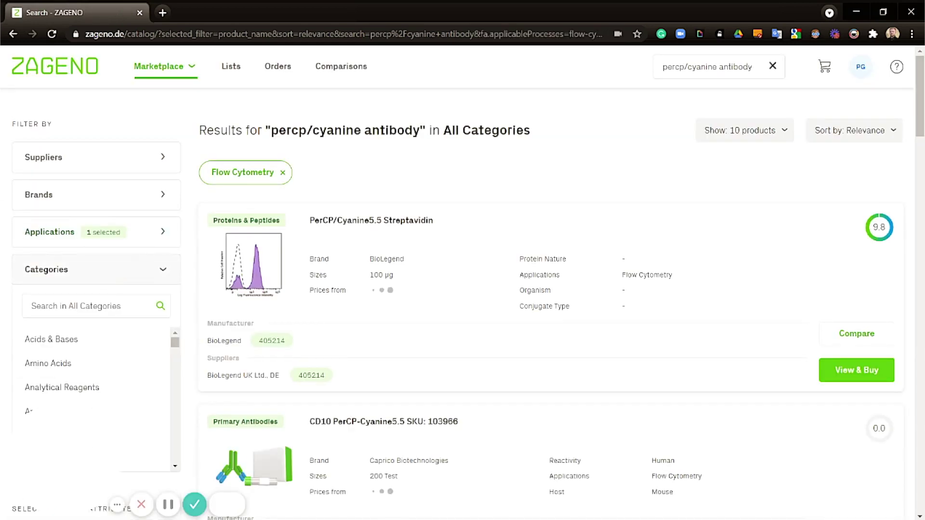
text(primary)
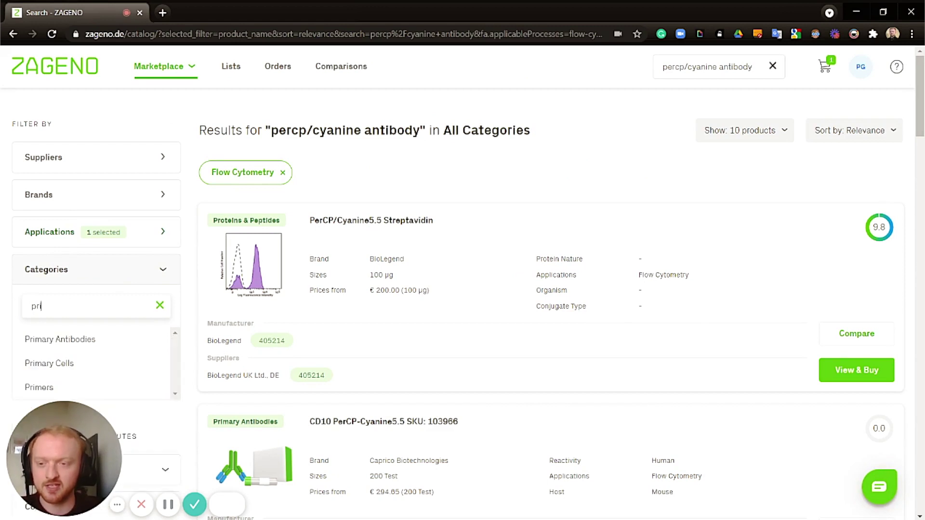
click(63, 341)
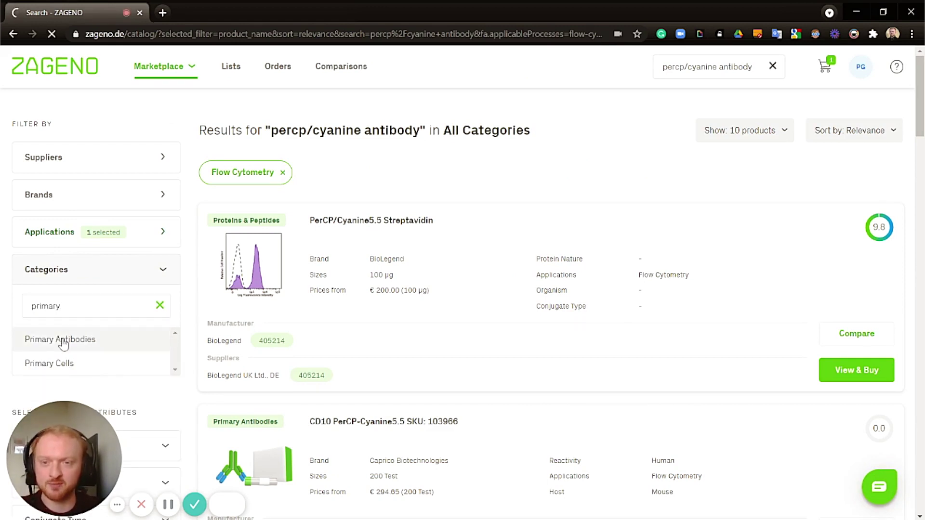
Step: Keep only Monoclonal clonality and PerCP conjugate type
scroll(87, 332, down, 2)
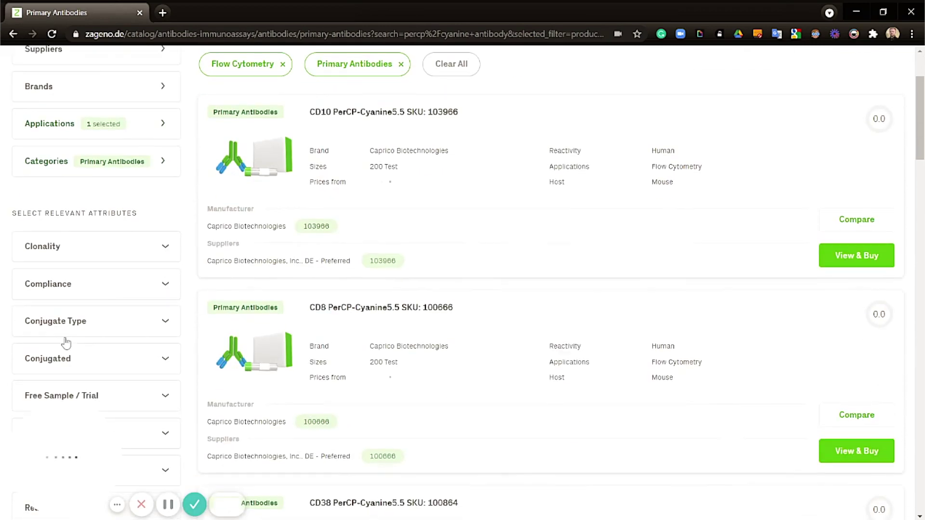
scroll(166, 283, down, 1)
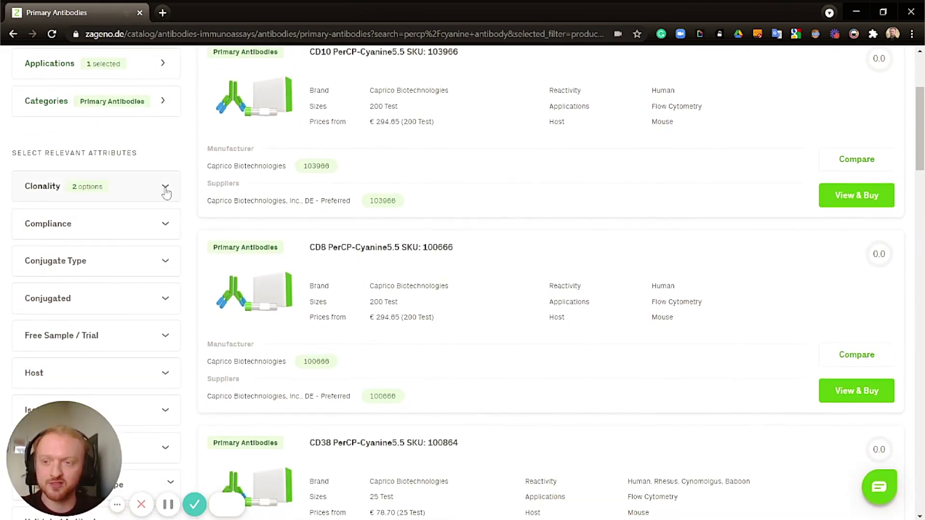
click(165, 188)
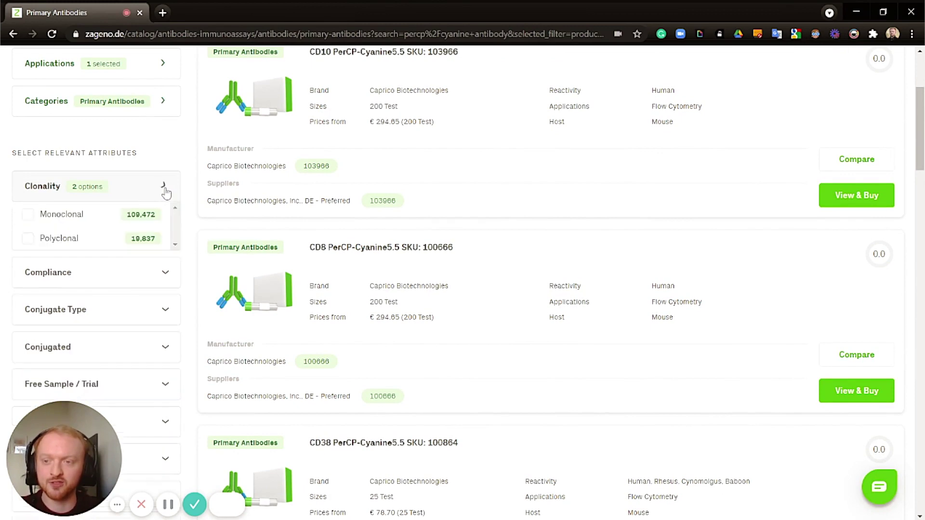
click(45, 218)
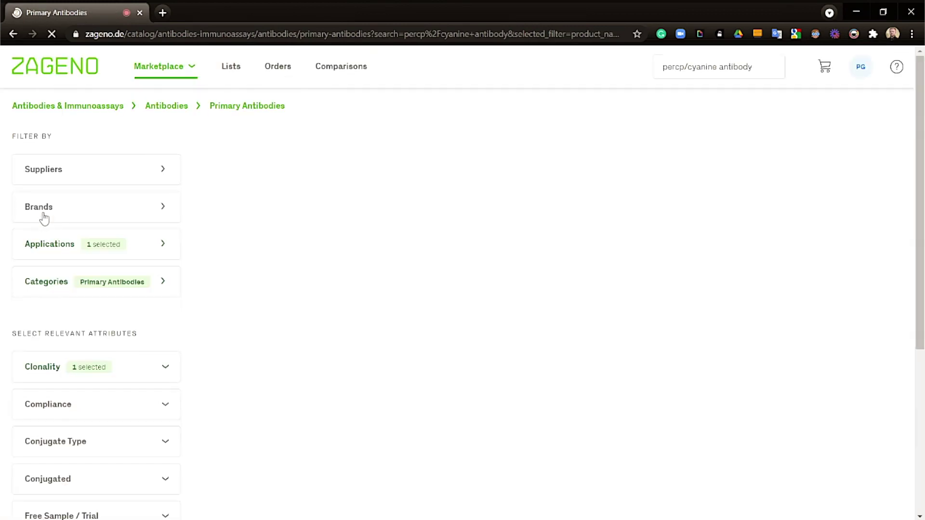
scroll(120, 223, down, 3)
scroll(153, 224, down, 3)
click(170, 208)
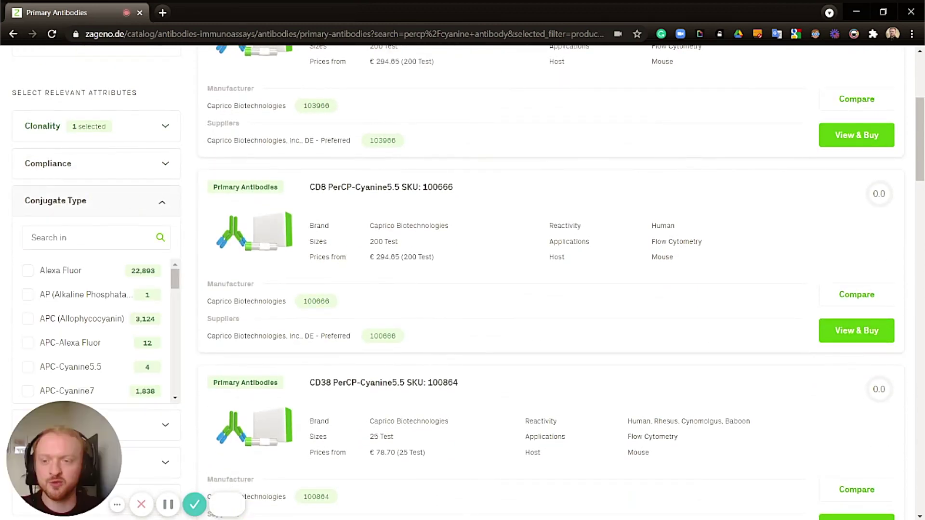
click(92, 238)
text(perc)
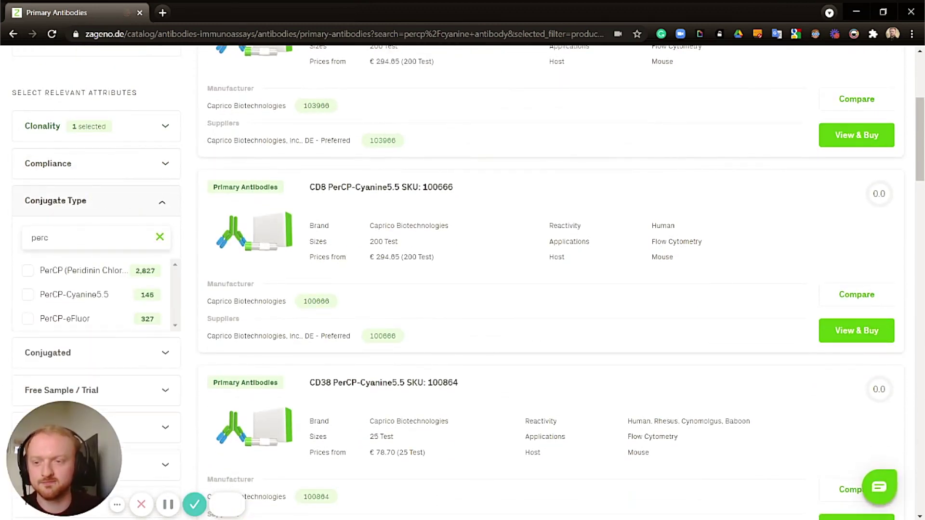
click(24, 276)
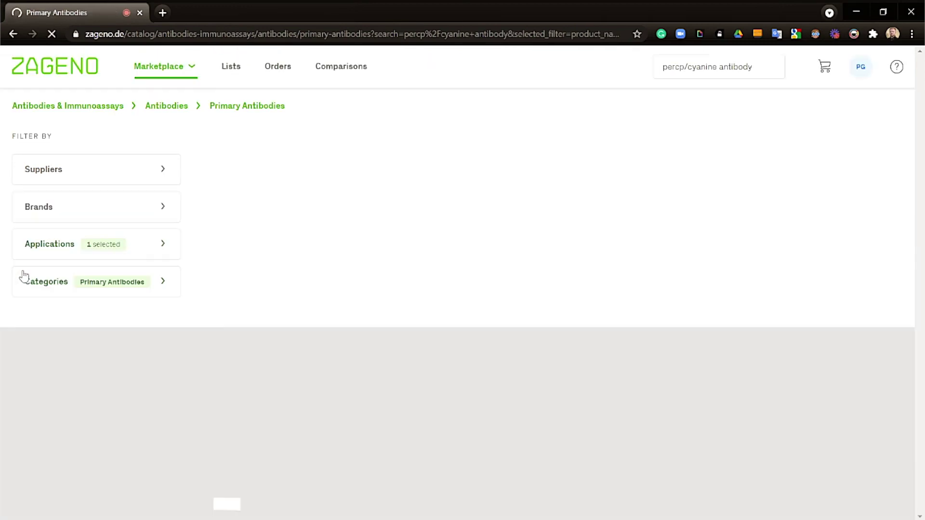
Step: Restrict the host species filter to Mouse
scroll(99, 277, down, 4)
scroll(99, 278, down, 3)
click(162, 219)
click(91, 255)
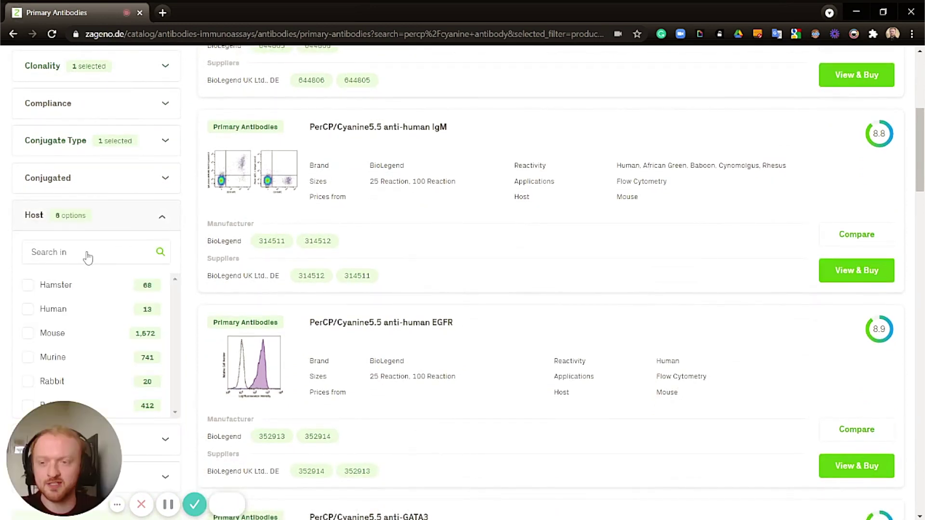
text(mouse)
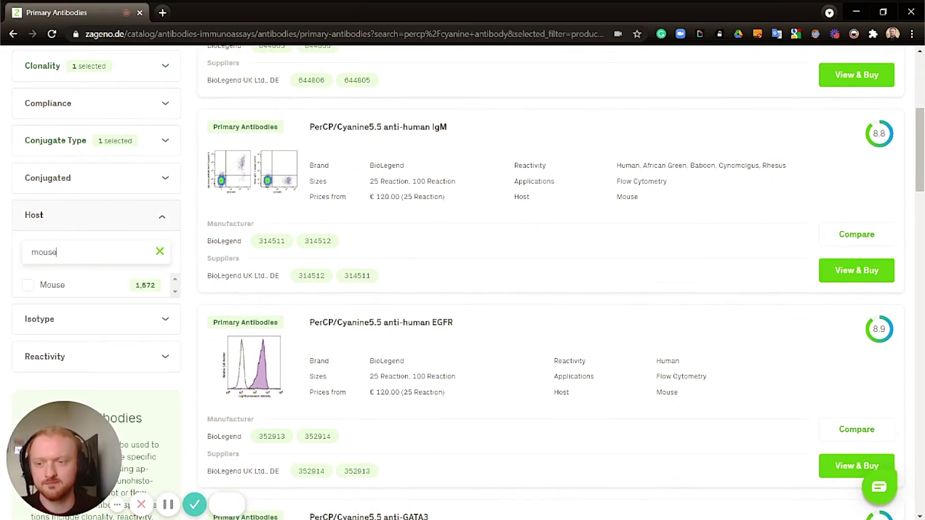
click(54, 285)
scroll(67, 291, down, 4)
scroll(85, 291, down, 2)
Step: Keep only IgM Kappa isotype and expand the Reactivity filter
click(129, 260)
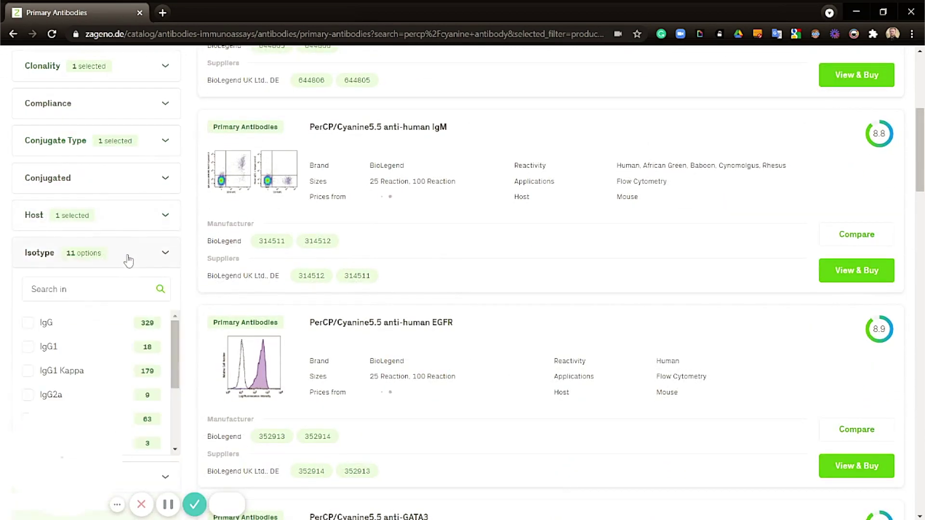
click(62, 296)
text(igm)
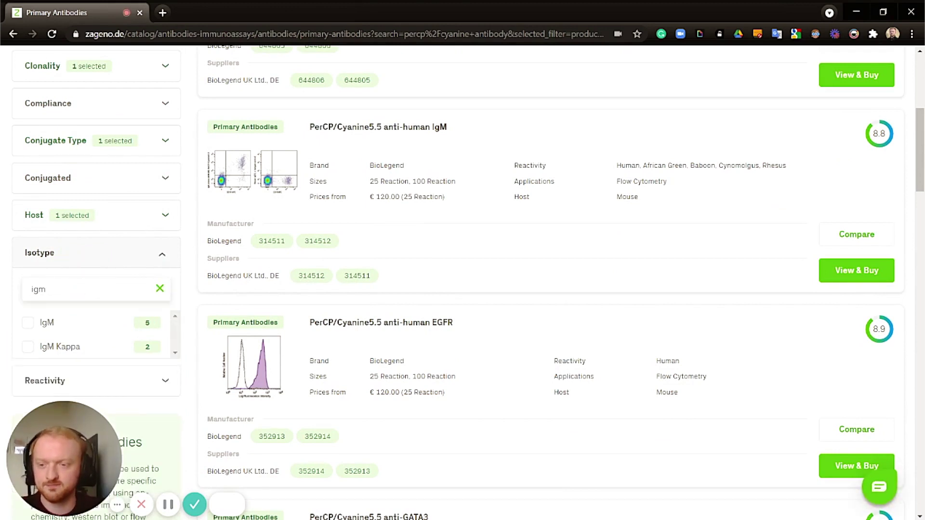
click(68, 347)
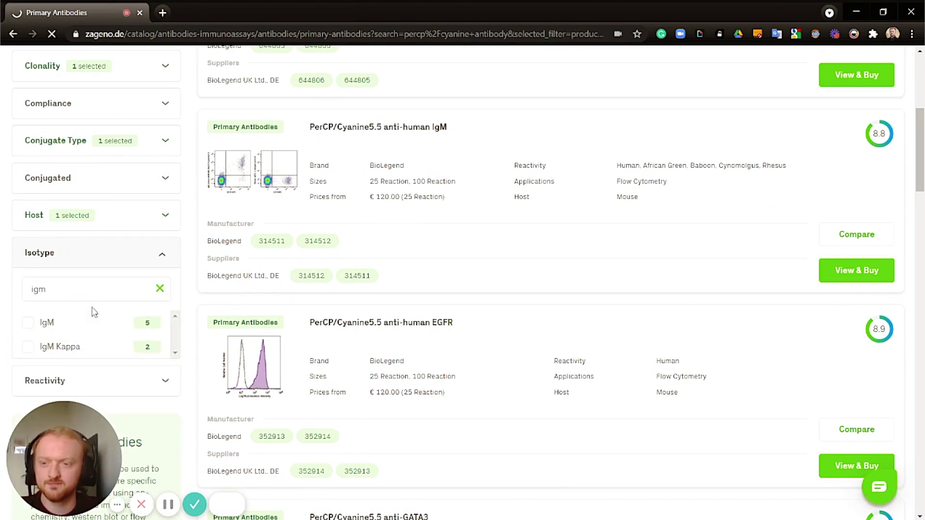
scroll(102, 299, down, 4)
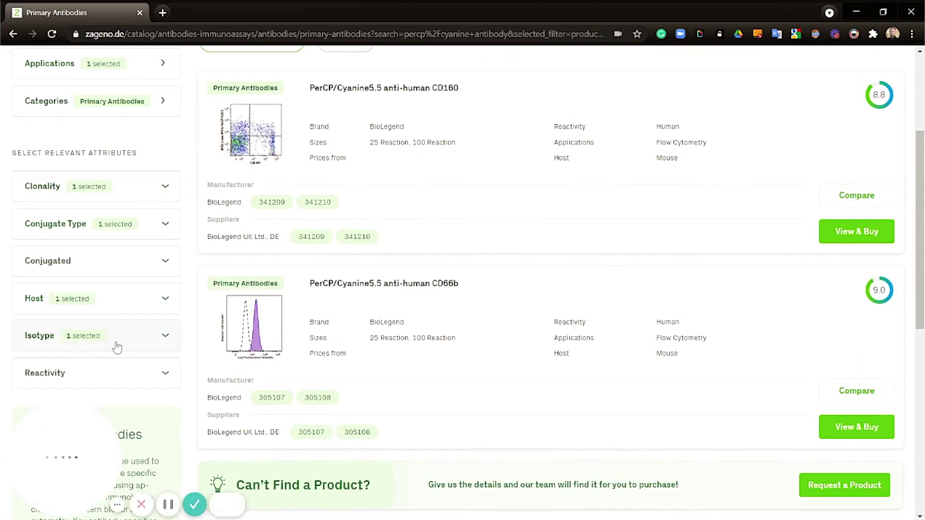
click(111, 378)
scroll(91, 374, down, 3)
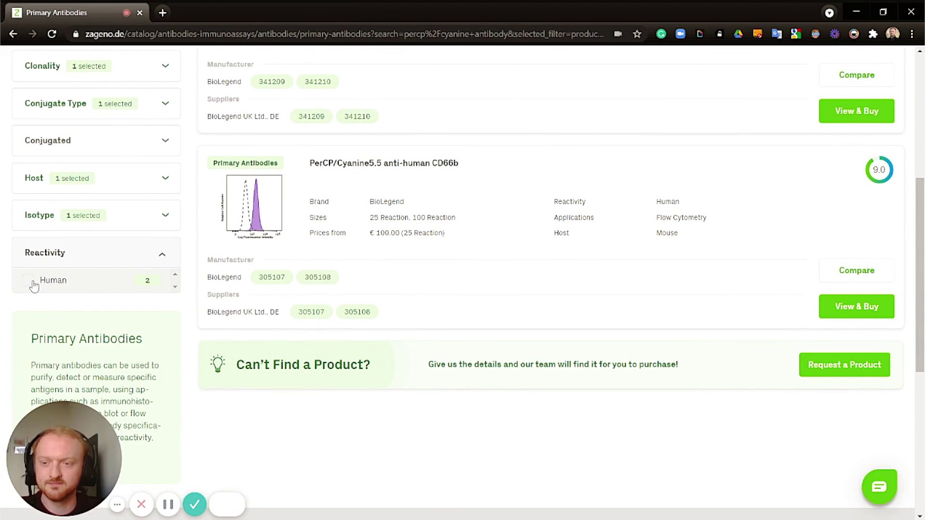
Step: Tick Human reactivity and review the remaining CD160 and CD66b antibodies
click(34, 286)
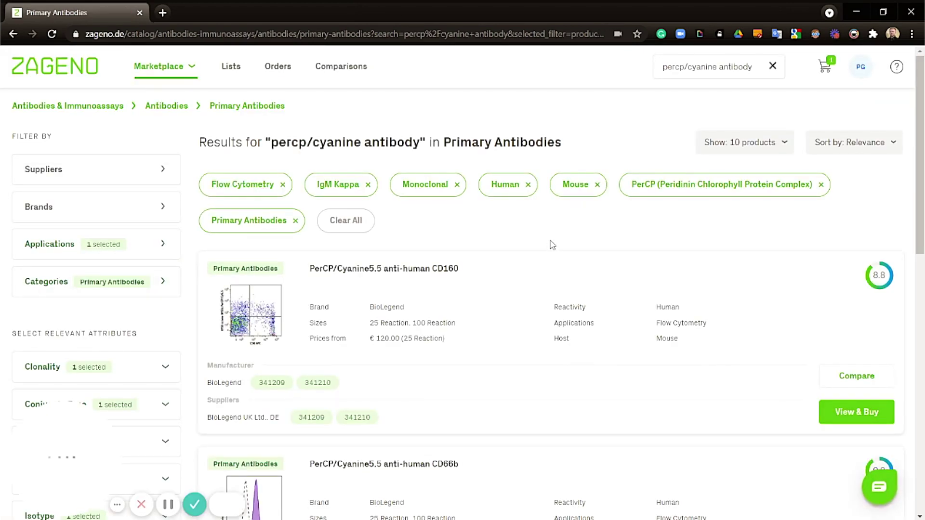
scroll(552, 245, down, 3)
scroll(552, 245, down, 1)
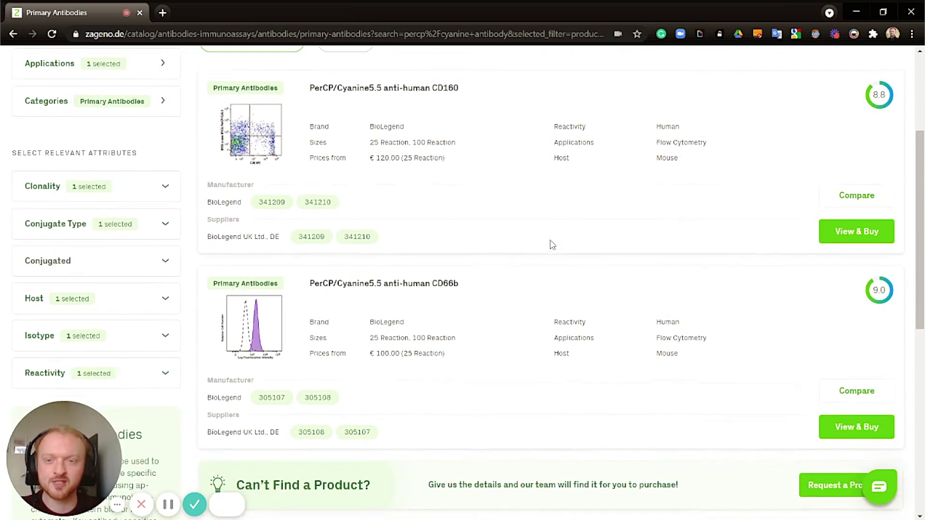
scroll(552, 245, up, 1)
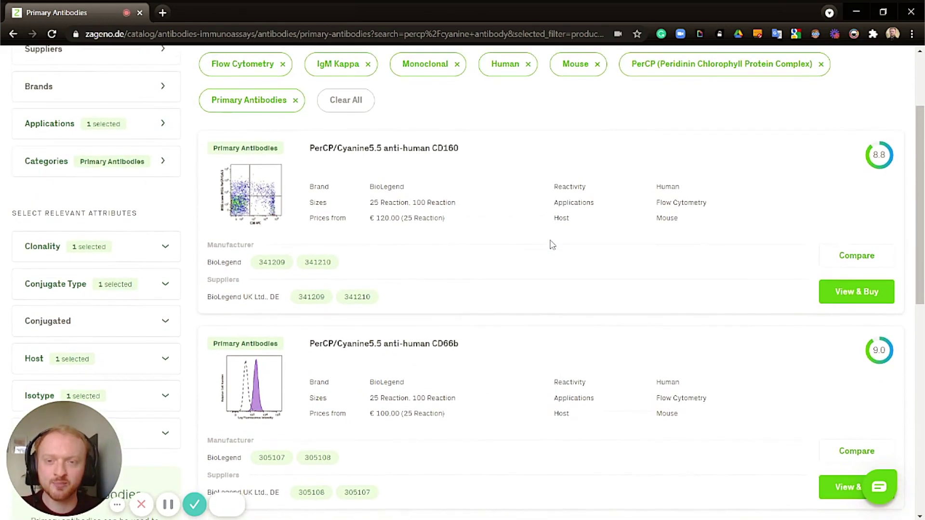
scroll(553, 245, up, 1)
scroll(551, 245, down, 1)
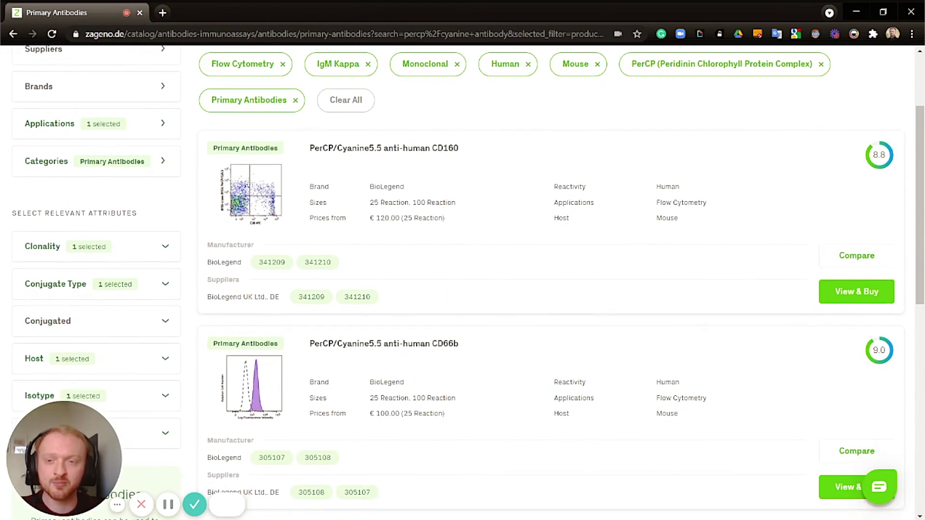
scroll(549, 243, down, 1)
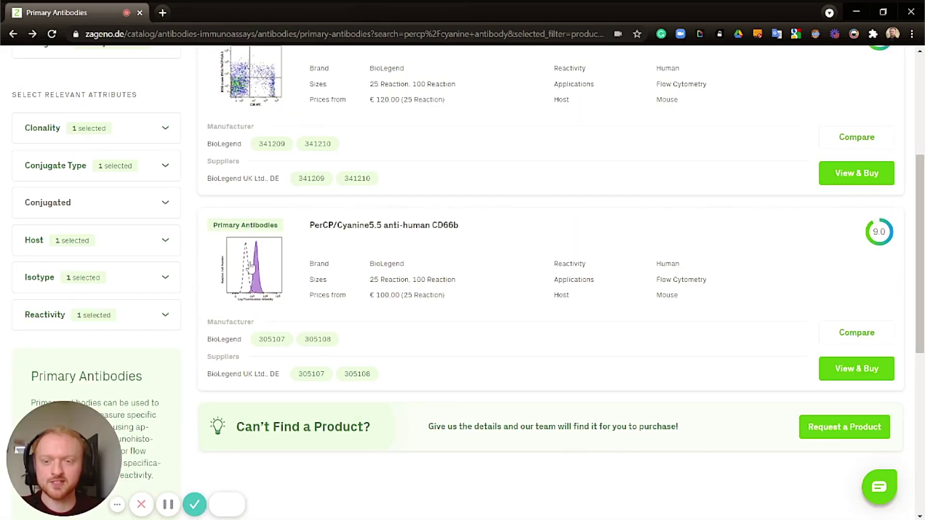
Step: Open the PerCP/Cyanine5.5 anti-human CD66b result
click(251, 268)
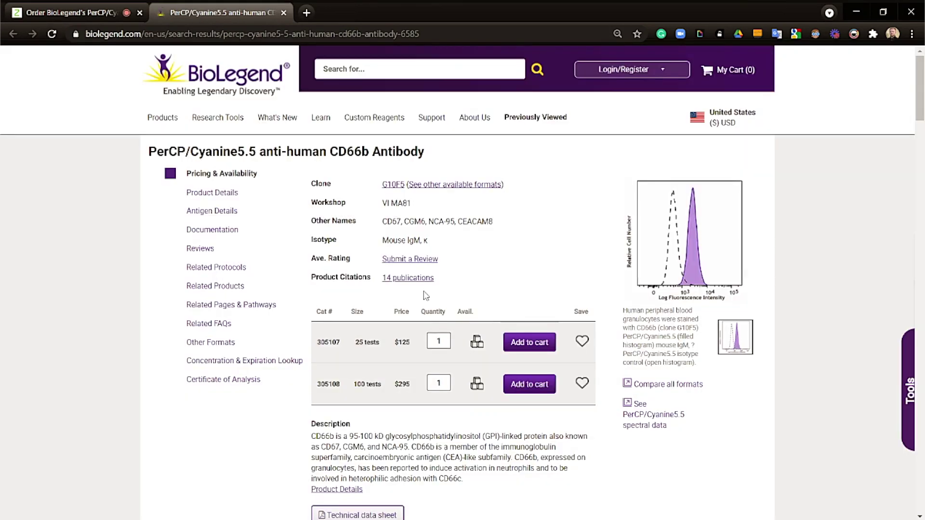
Step: Scroll BioLegend's CD66b page showing clone G10F5 and catalog numbers 305107 and 305108
scroll(426, 287, down, 1)
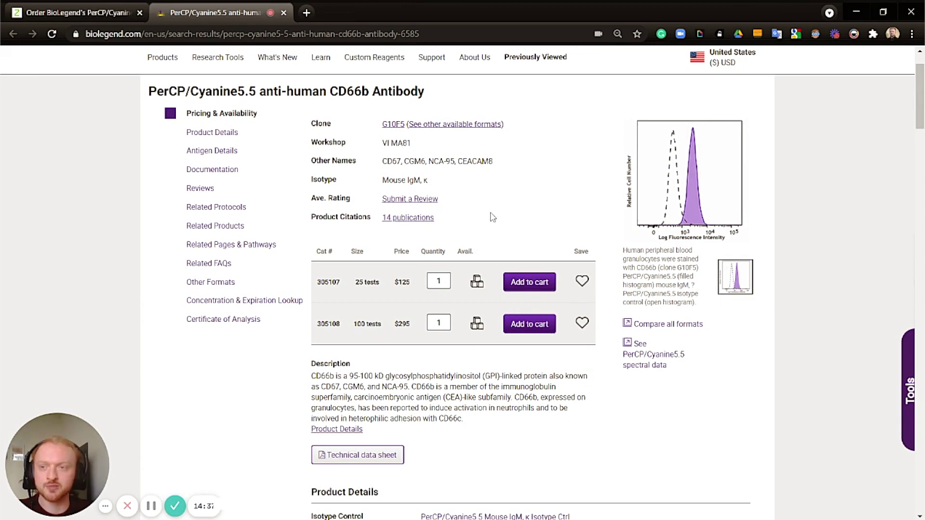
Step: Return to the ZAGENO CD66b page and review the 25-reaction size, catalog 305107, €100.00
click(77, 13)
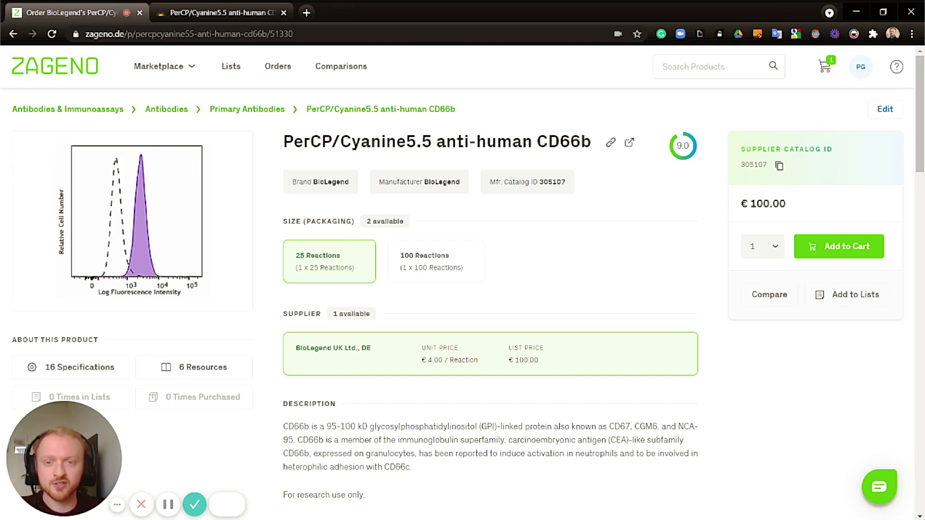
scroll(651, 207, down, 1)
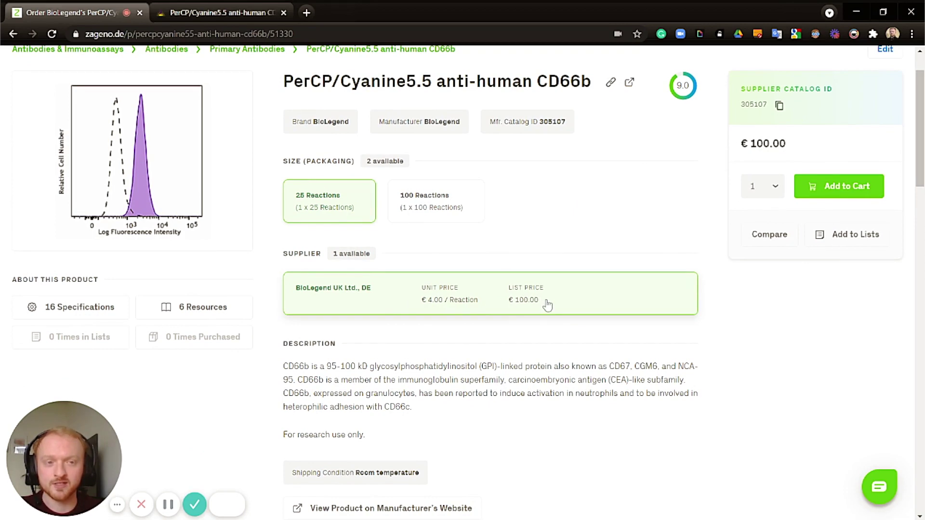
scroll(548, 305, up, 2)
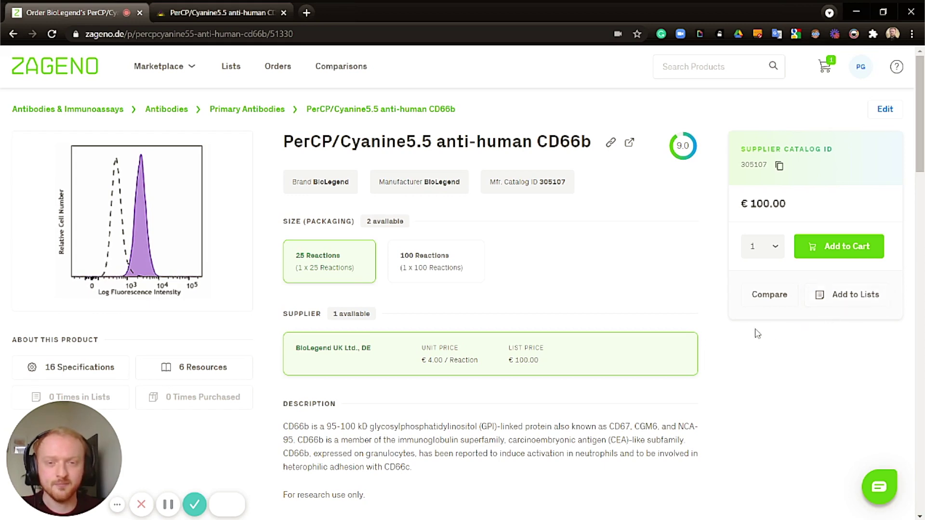
Step: Scroll to Alternative Products: PE anti-human CD66b at €84.00 and R&D Systems CEACAM-8 at €153.00
scroll(744, 325, down, 3)
scroll(744, 328, down, 3)
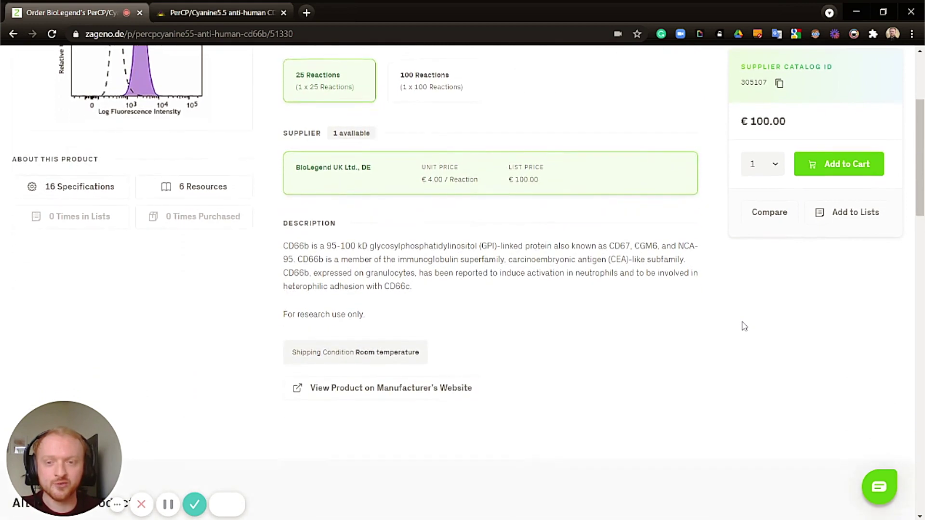
scroll(521, 267, down, 2)
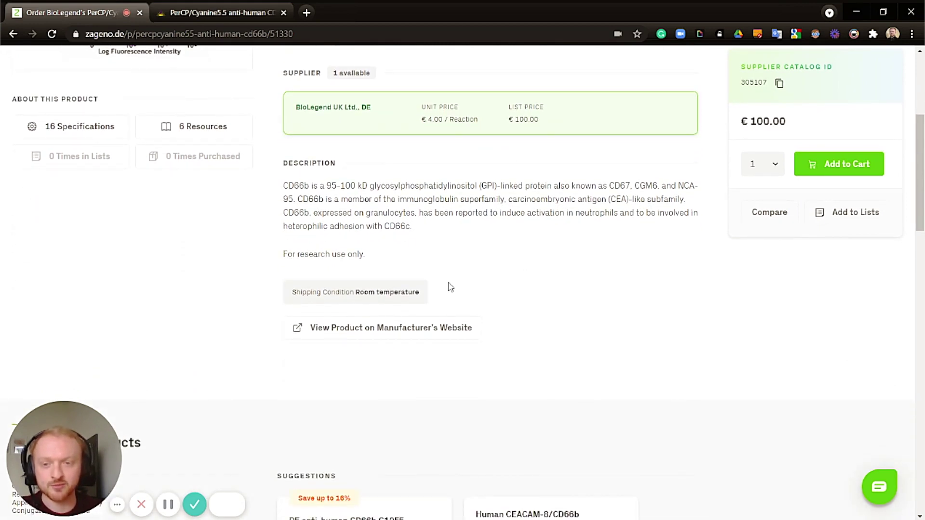
scroll(462, 273, down, 2)
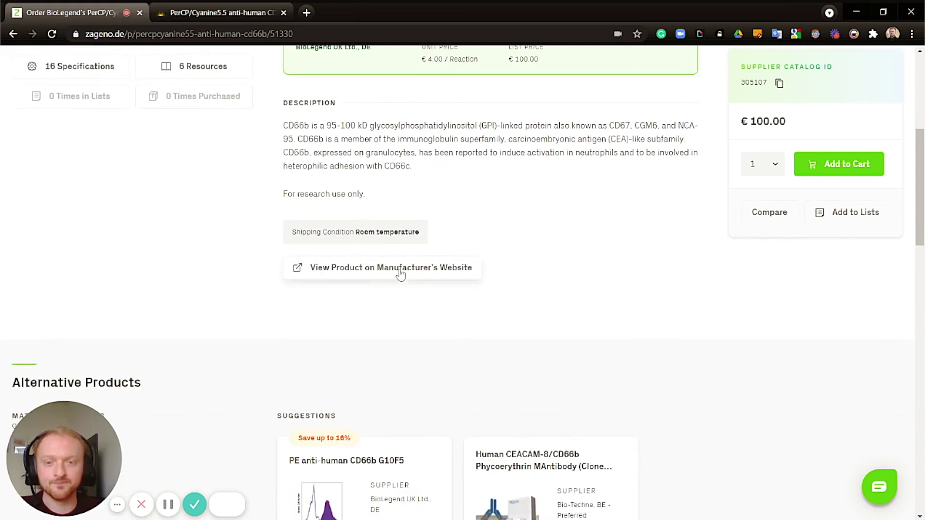
scroll(433, 297, down, 5)
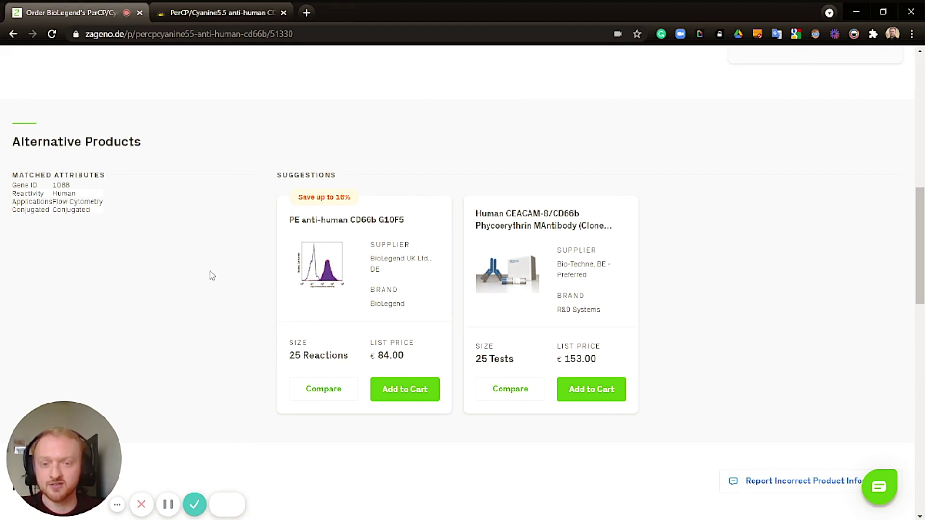
Step: Scroll up and down through the Product Details to review them
scroll(226, 256, down, 6)
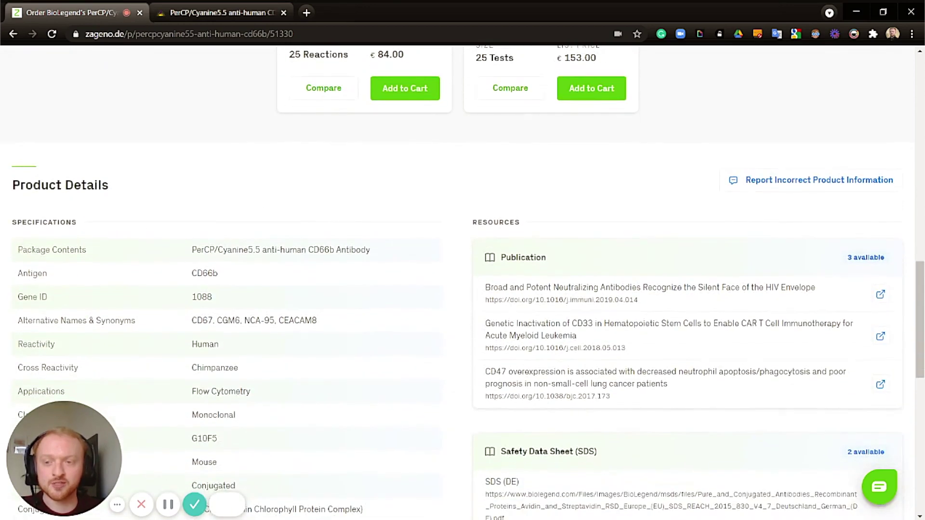
scroll(326, 320, down, 5)
scroll(283, 265, up, 4)
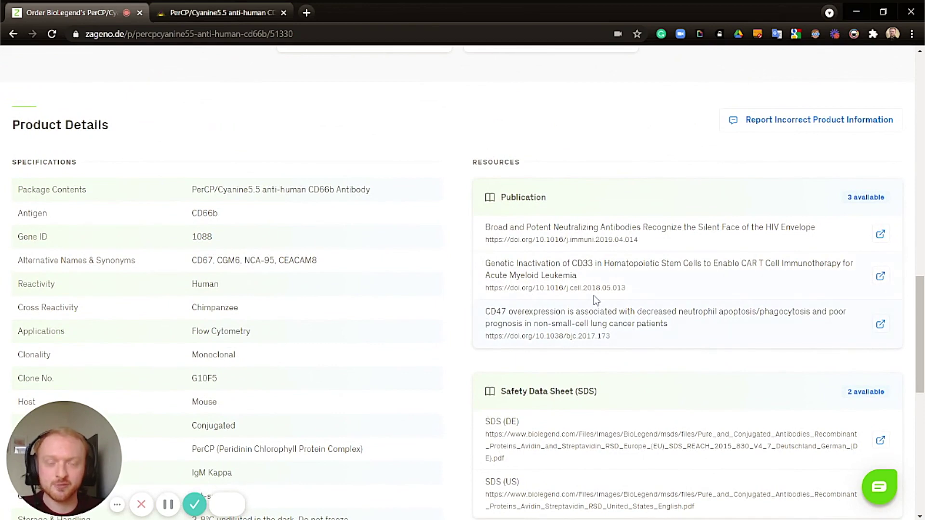
scroll(462, 283, down, 3)
scroll(585, 297, down, 4)
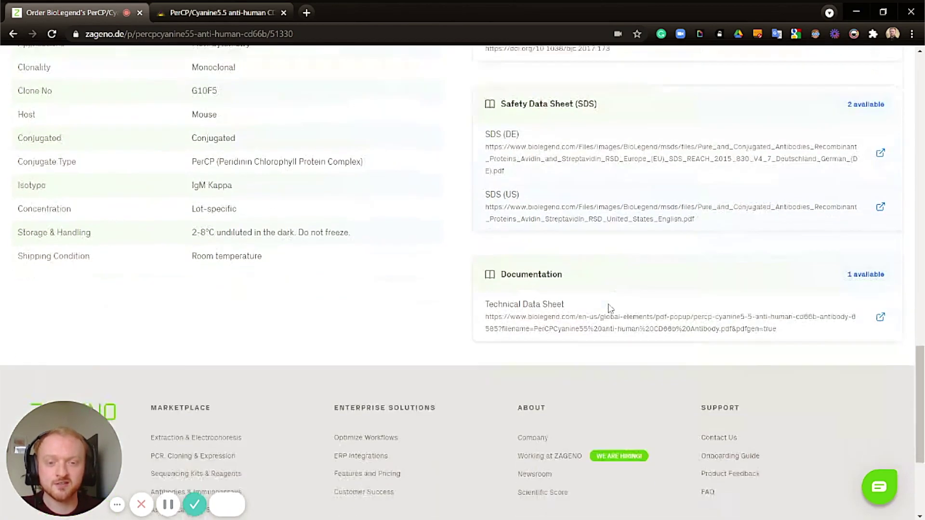
scroll(594, 301, up, 4)
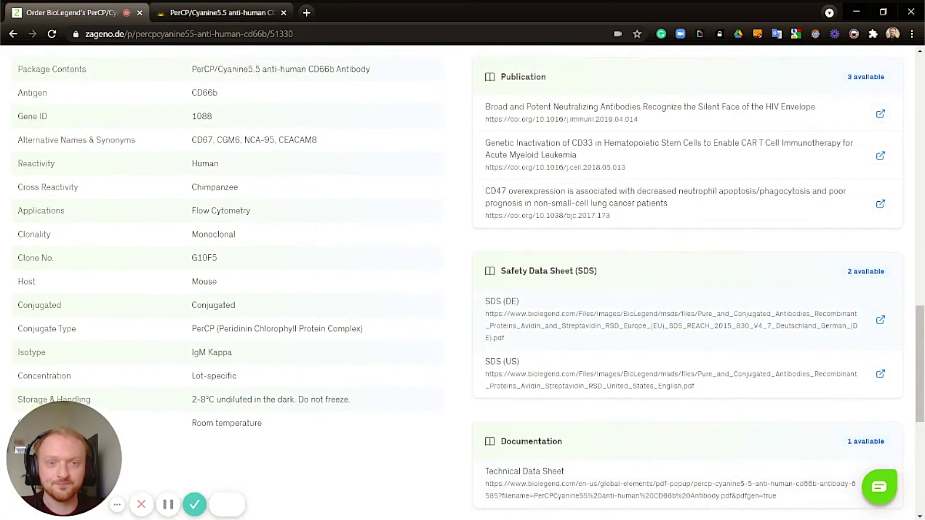
scroll(592, 303, up, 6)
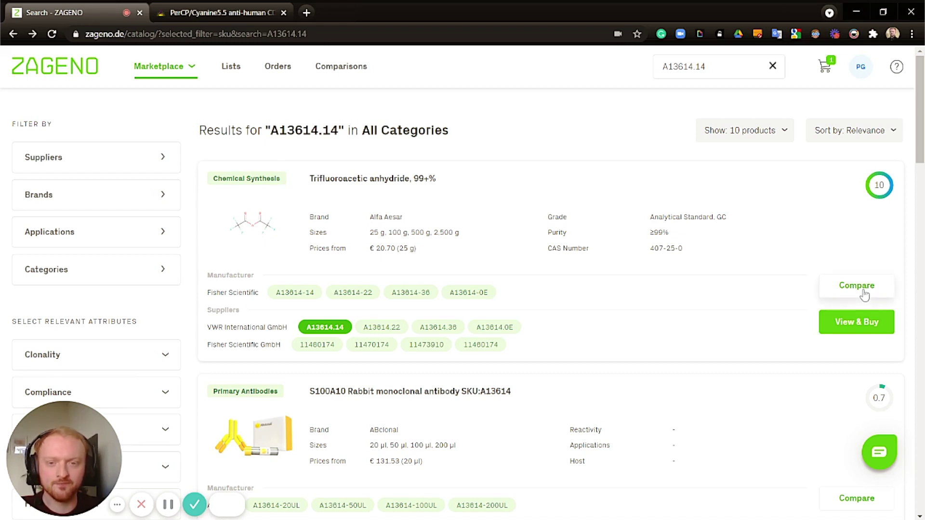
Step: Open the Trifluoroacetic anhydride, 99+% product page and scroll down to its Alternative Products
click(343, 187)
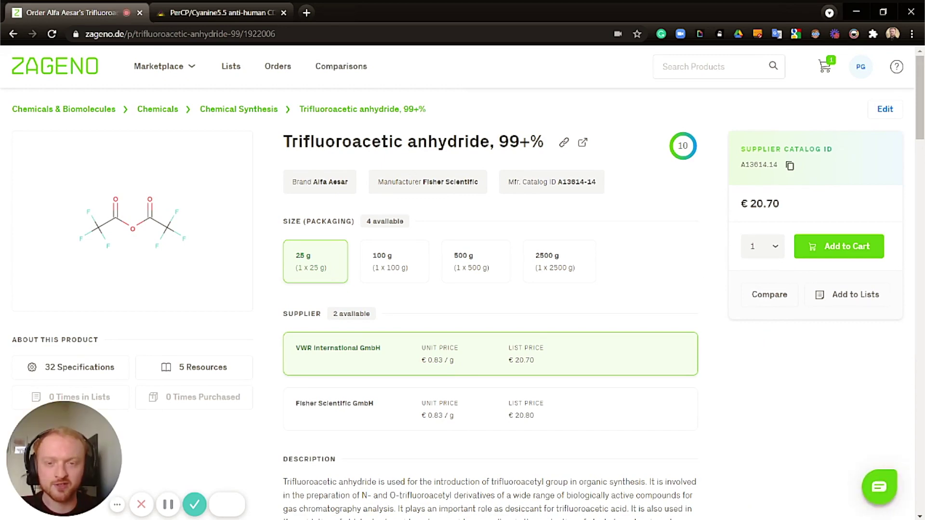
scroll(649, 287, down, 13)
scroll(658, 283, down, 2)
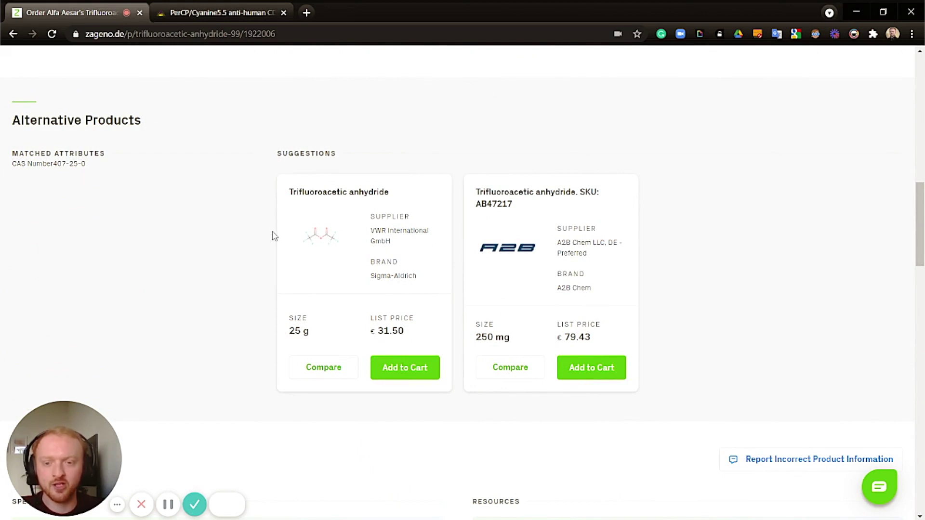
Step: Compare Alfa Aesar's €20.70 product with the suggested Sigma-Aldrich €31.50 alternative and review the table
click(328, 372)
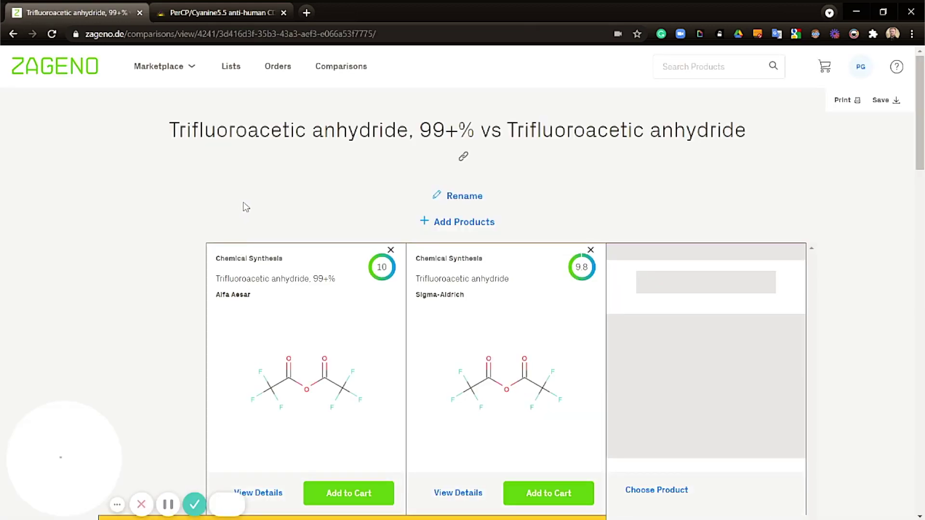
scroll(284, 255, down, 4)
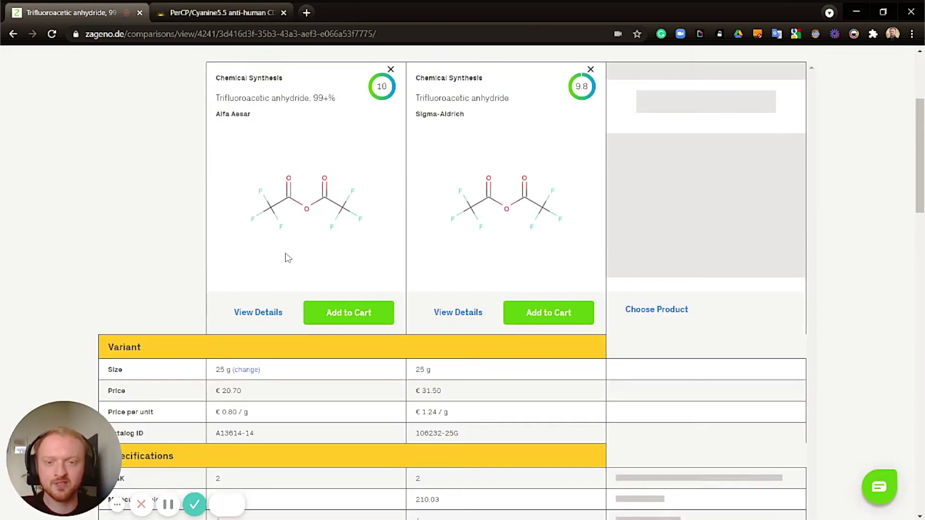
scroll(288, 253, up, 1)
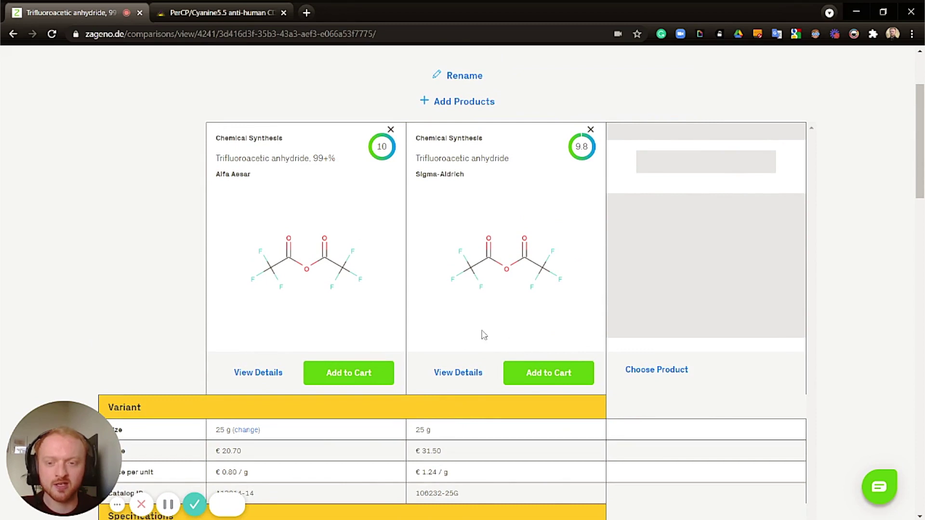
scroll(465, 326, down, 4)
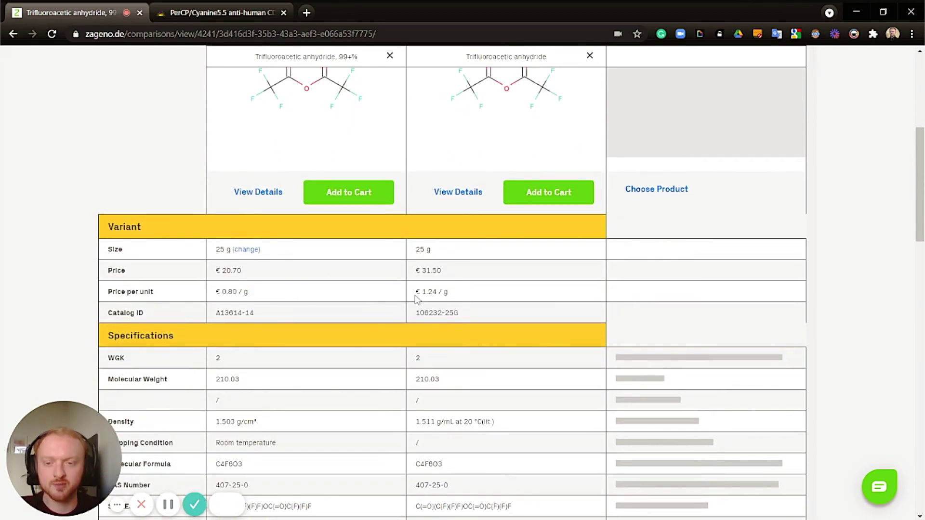
scroll(453, 289, down, 9)
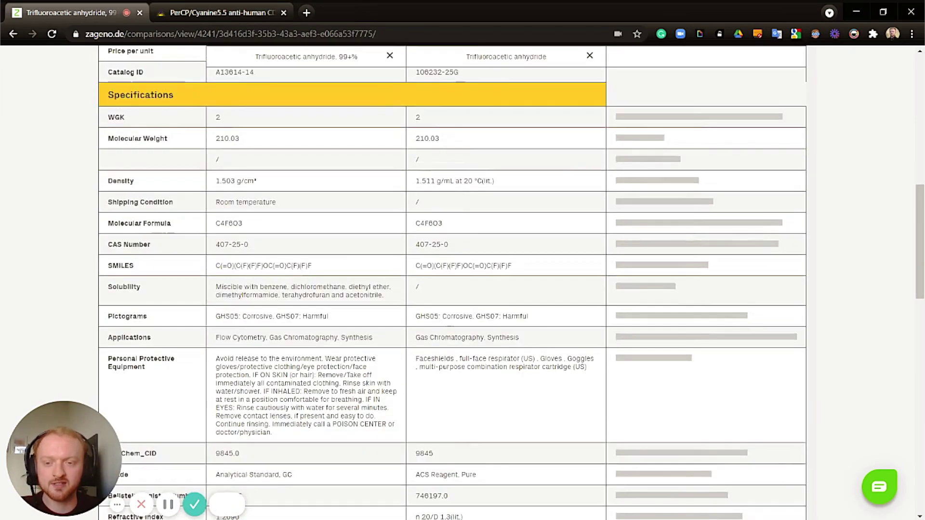
scroll(429, 299, down, 9)
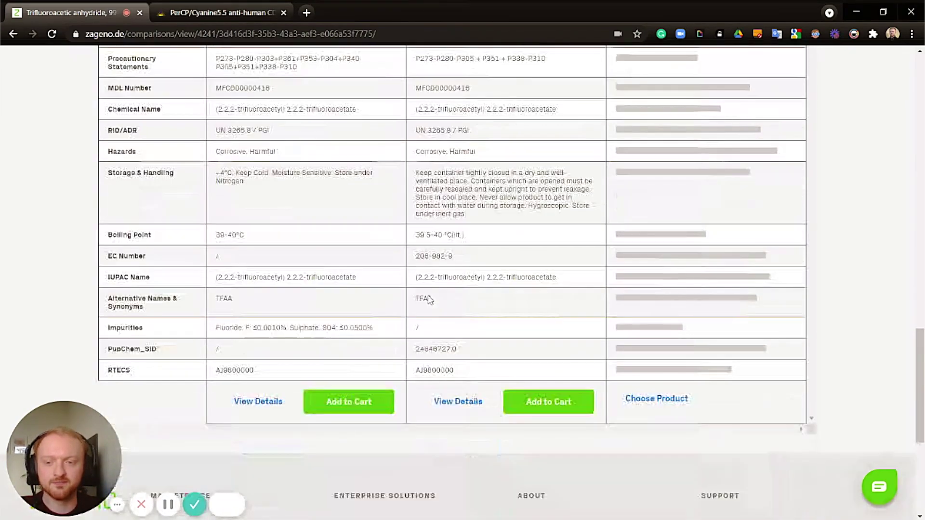
scroll(429, 300, up, 9)
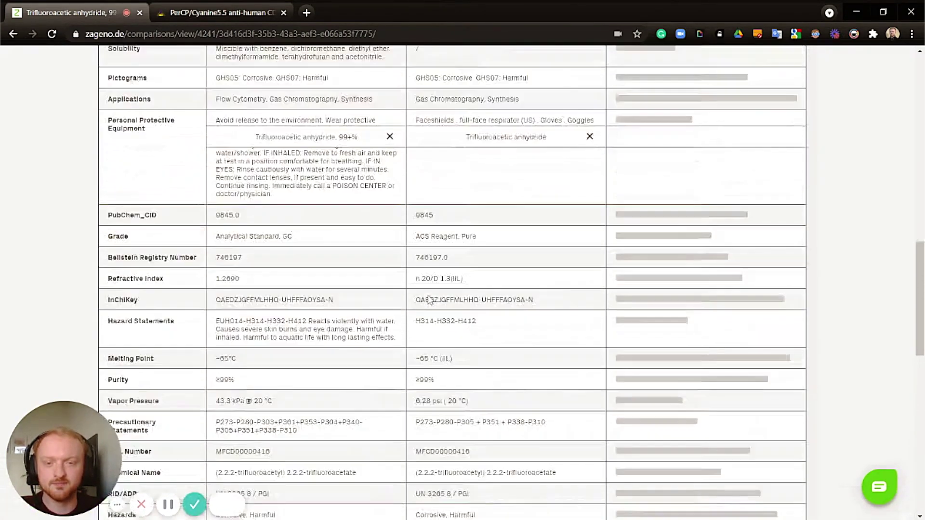
scroll(428, 299, up, 18)
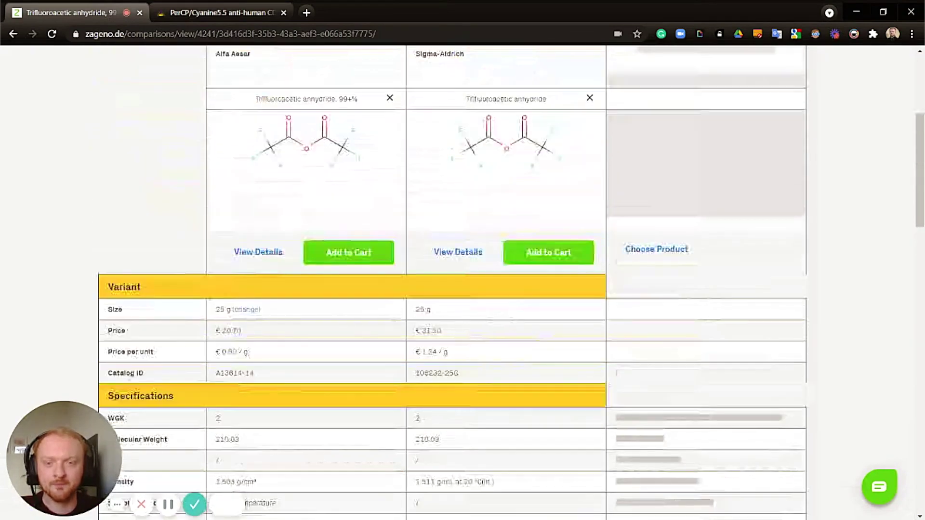
scroll(430, 299, up, 1)
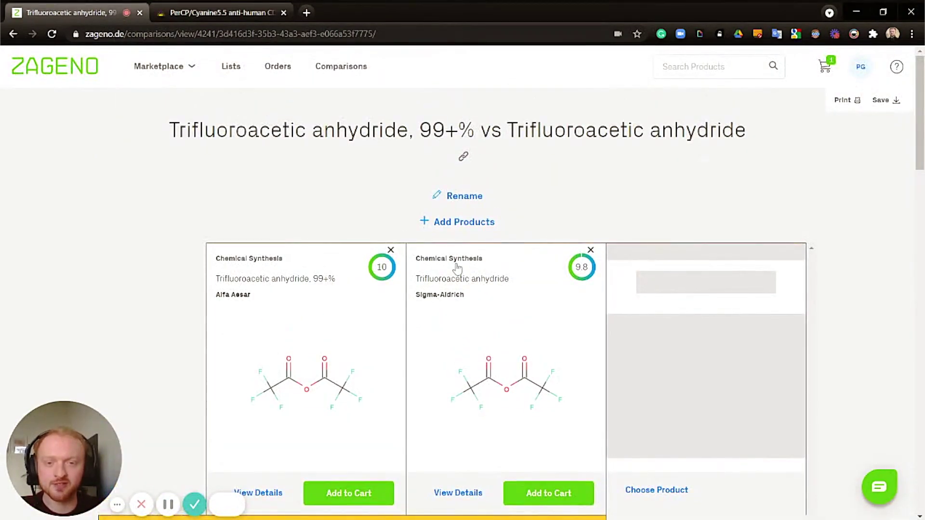
Step: Rename the Alfa Aesar vs Sigma-Aldrich comparison to 'Trifluoroacetic anhydride comparison'
click(456, 198)
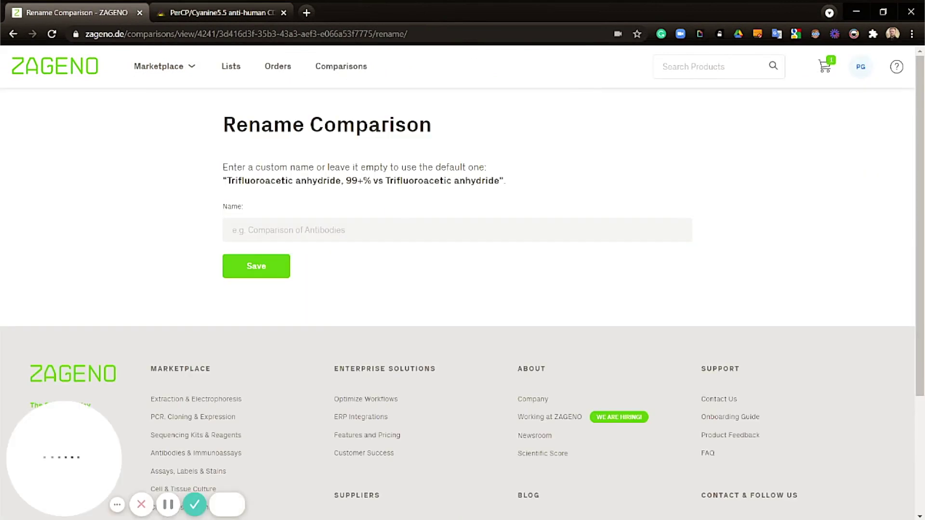
click(232, 230)
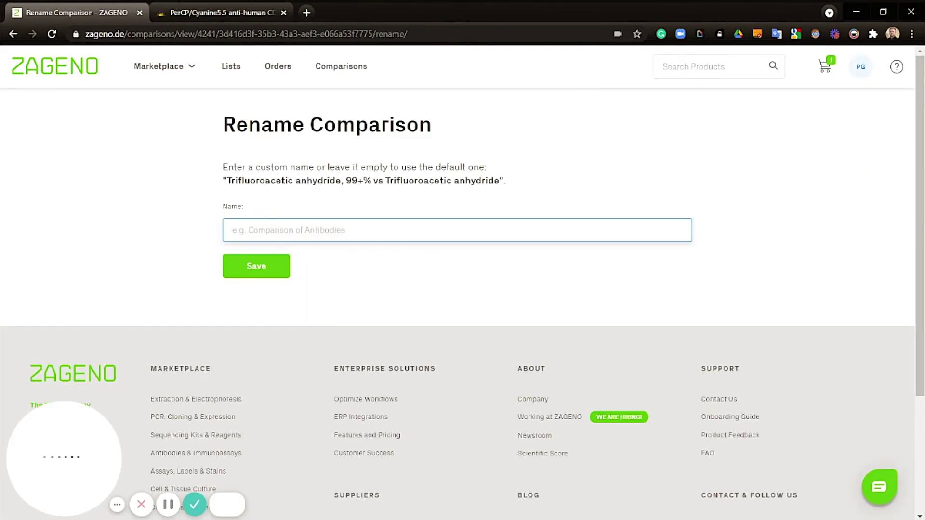
text(Triflu)
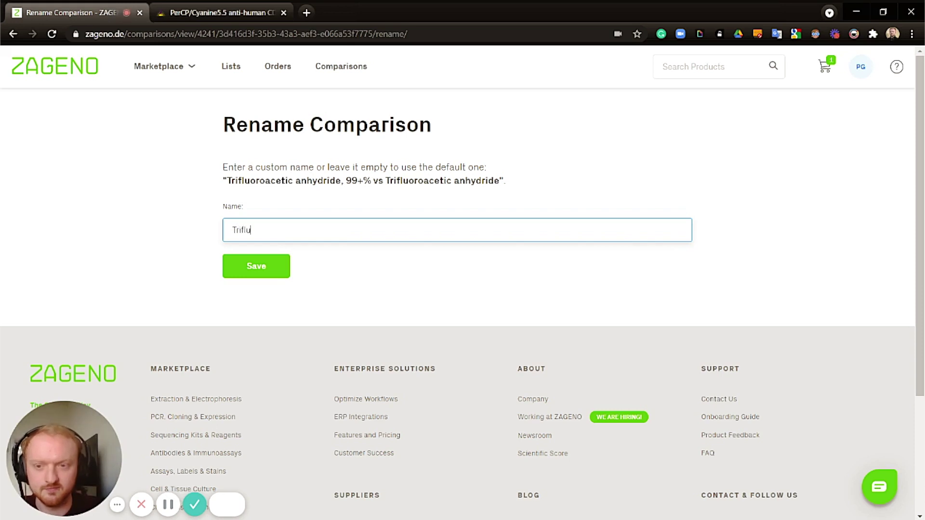
text(oroacetic)
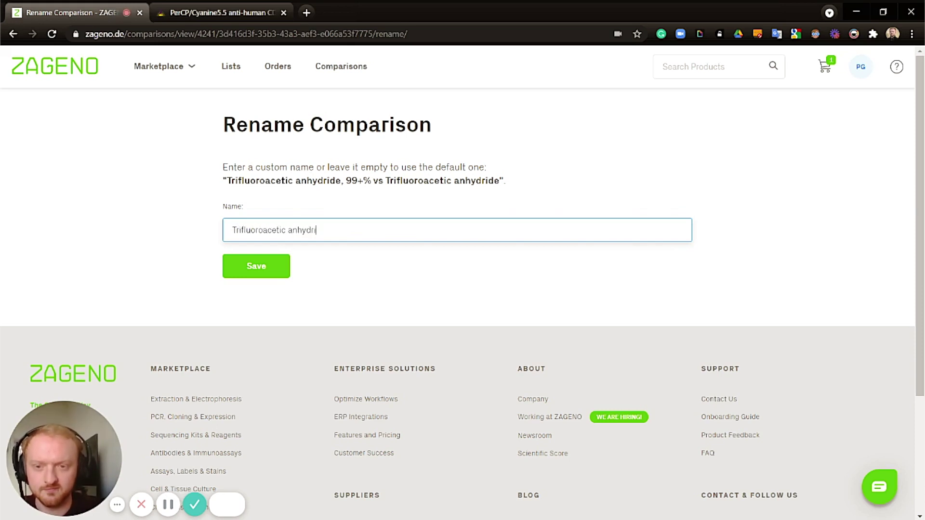
text(anhydride comparison)
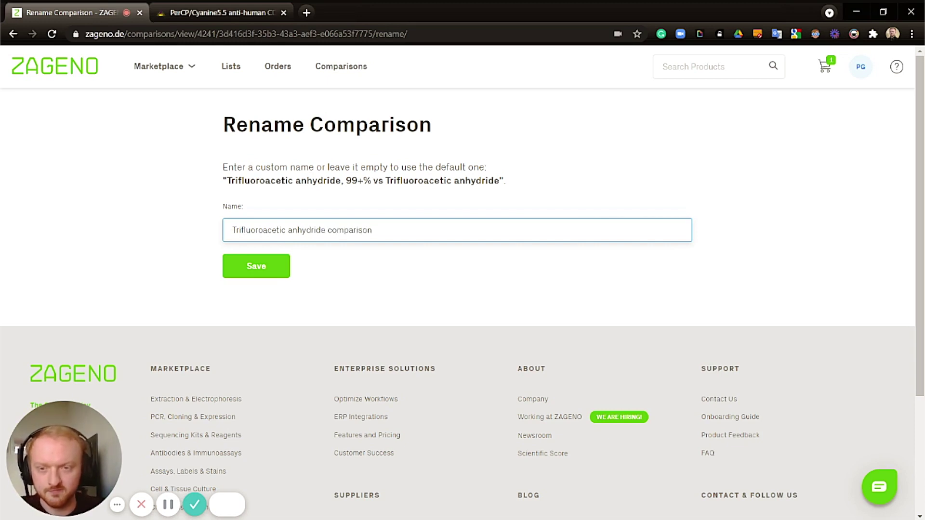
click(260, 268)
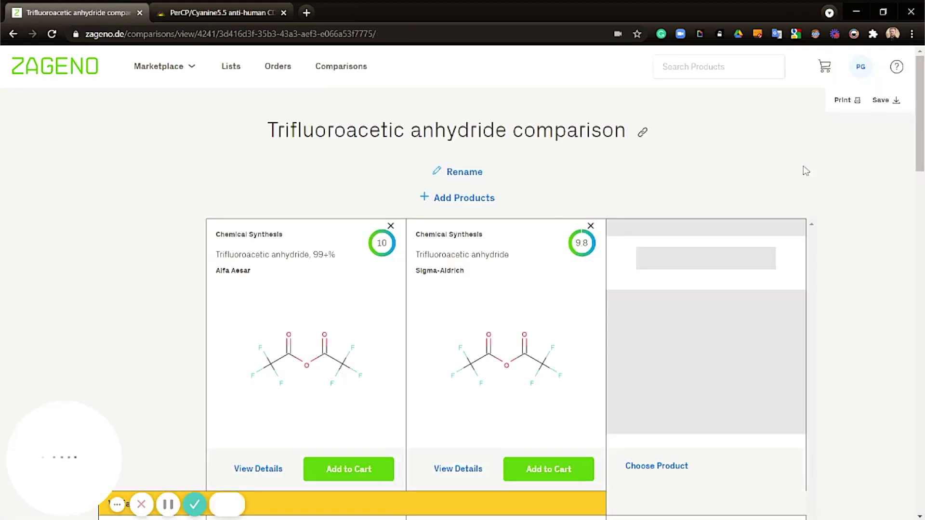
Step: Save the renamed comparison and reopen it from the saved comparisons list
click(892, 109)
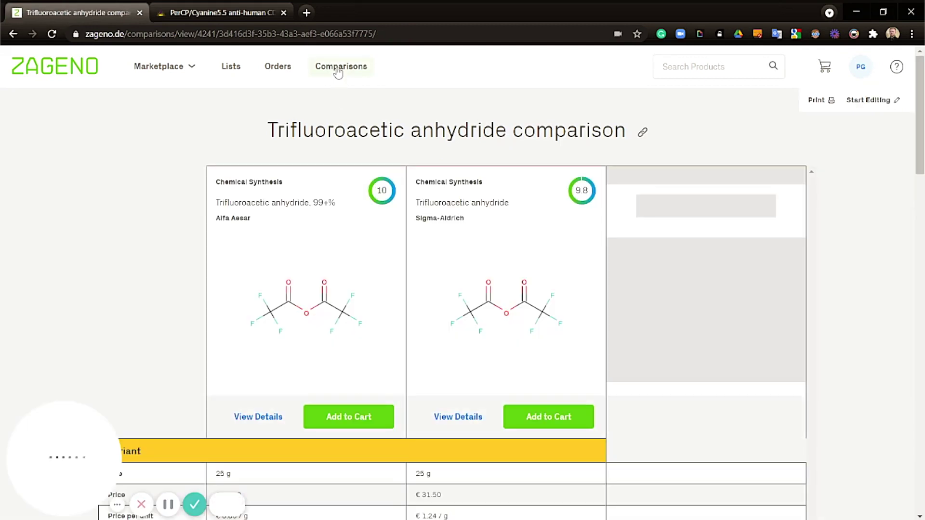
click(339, 71)
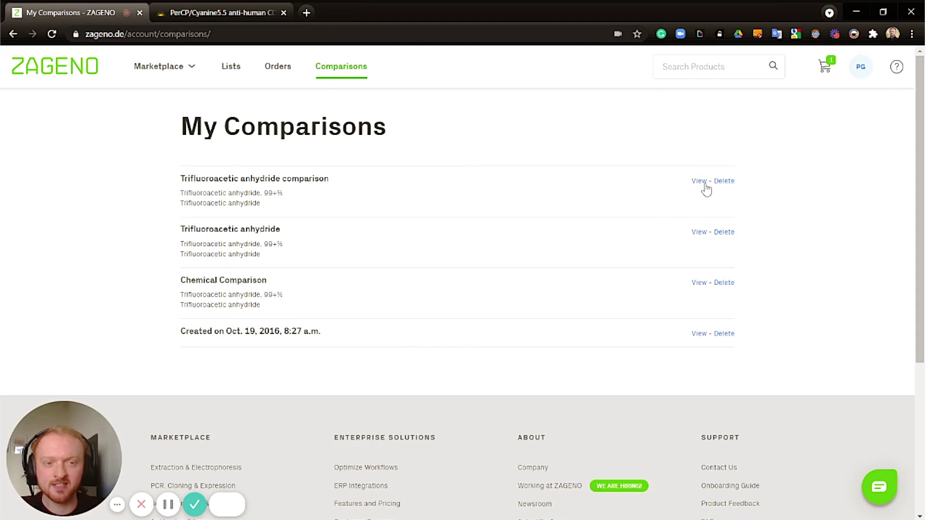
click(702, 182)
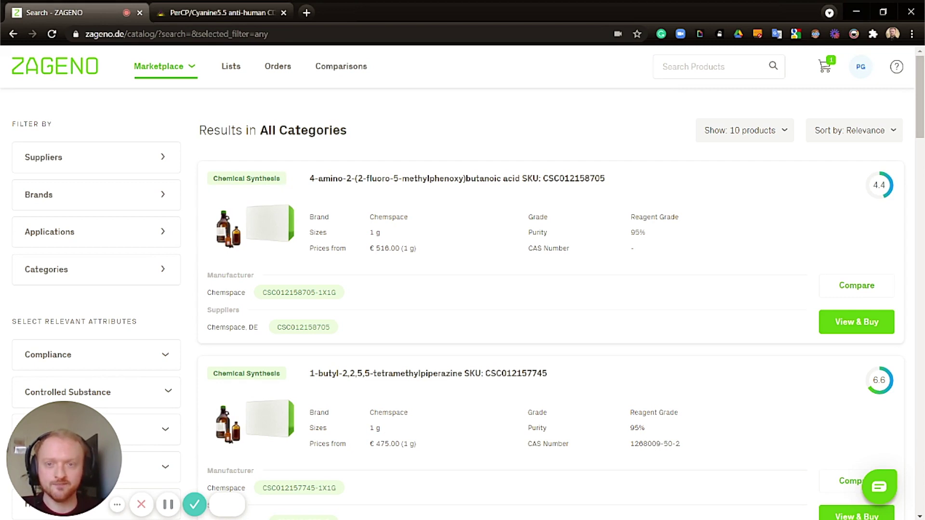
Step: Search catalog ID A13614.14 and open the Trifluoroacetic anhydride, 99+% product page
click(707, 68)
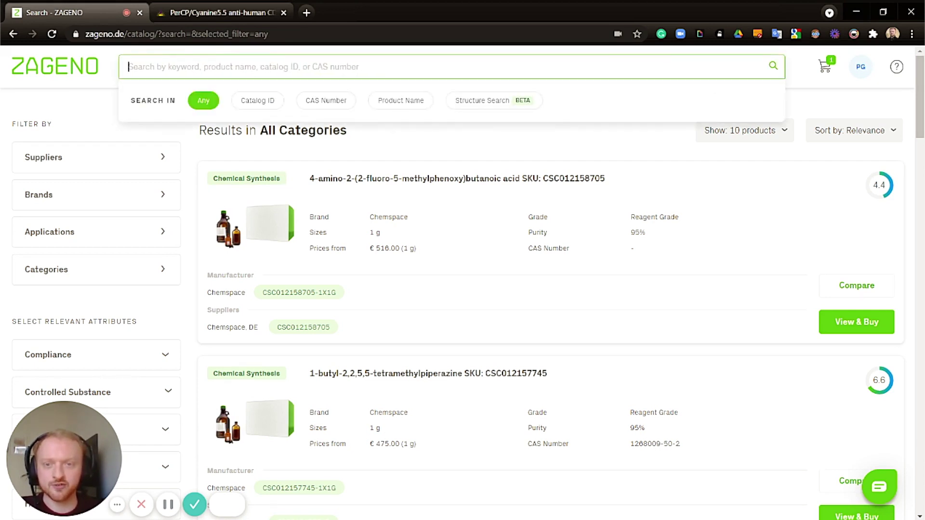
text(A13614.14)
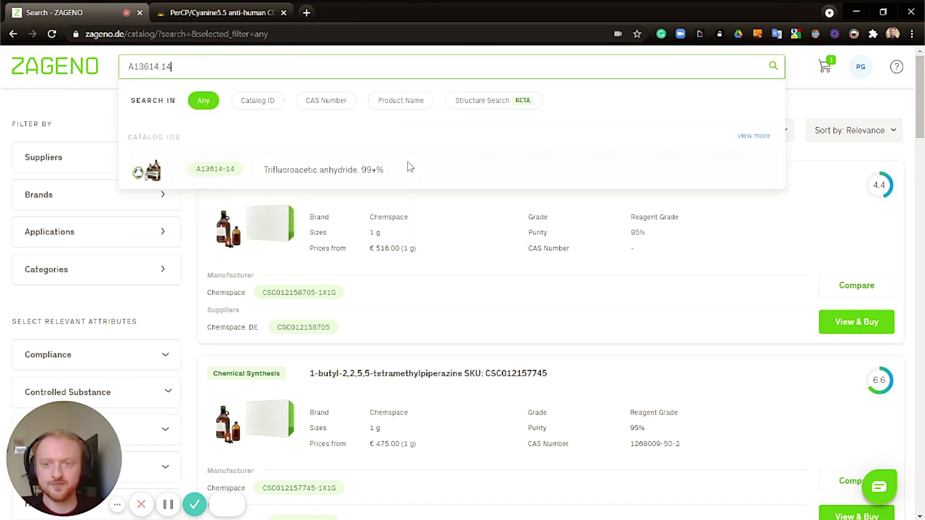
click(343, 172)
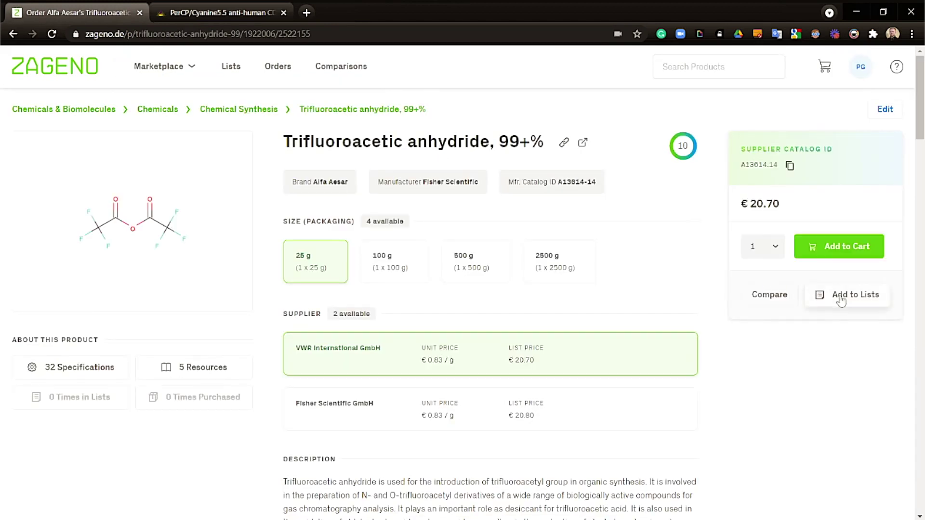
Step: Save the product to a newly created 'Monthly Consumables' list
click(841, 298)
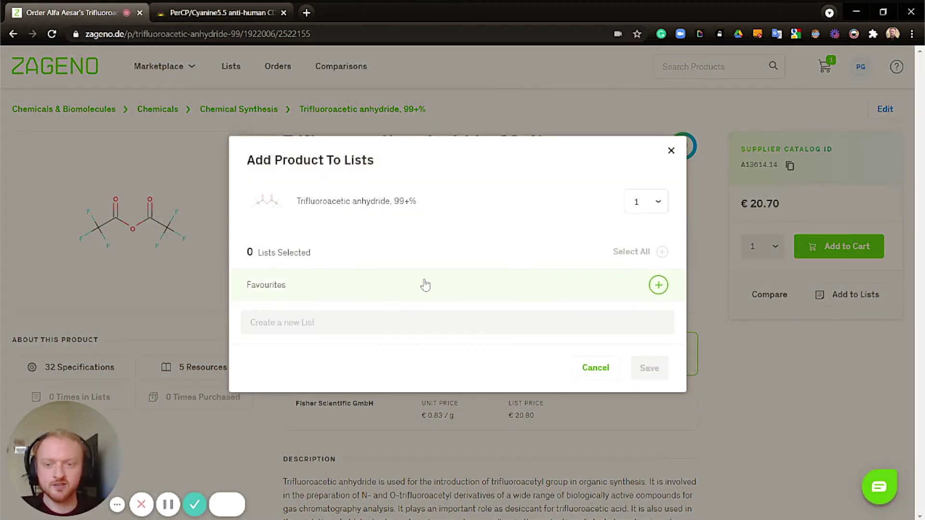
click(393, 322)
text(Monthly)
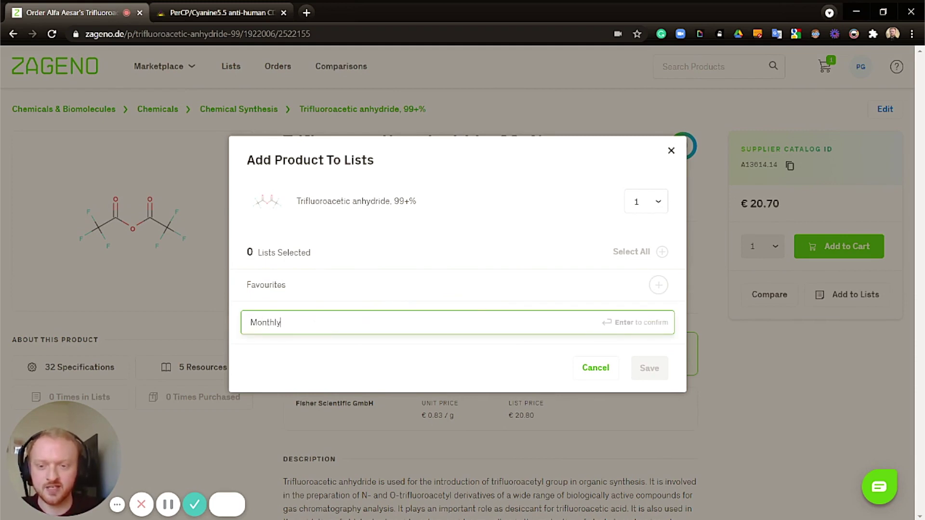
text( Consumables)
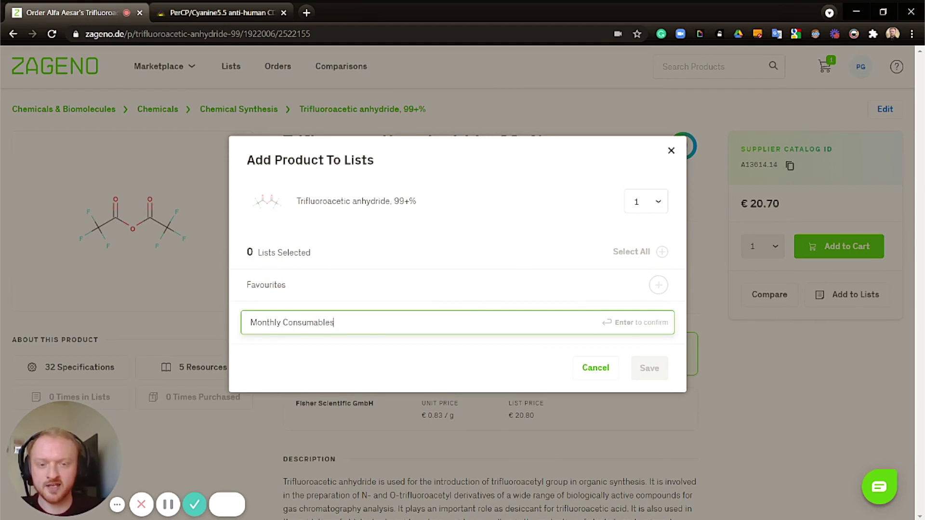
key(Return)
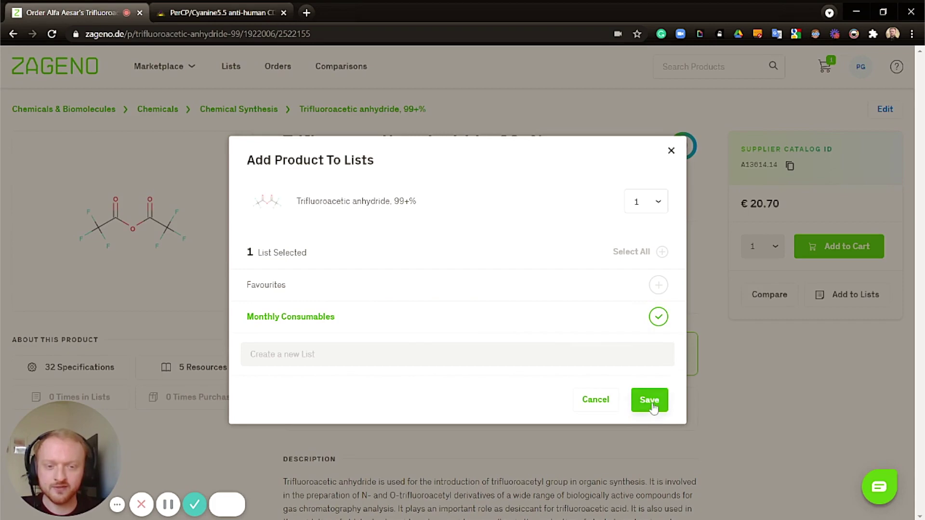
click(650, 406)
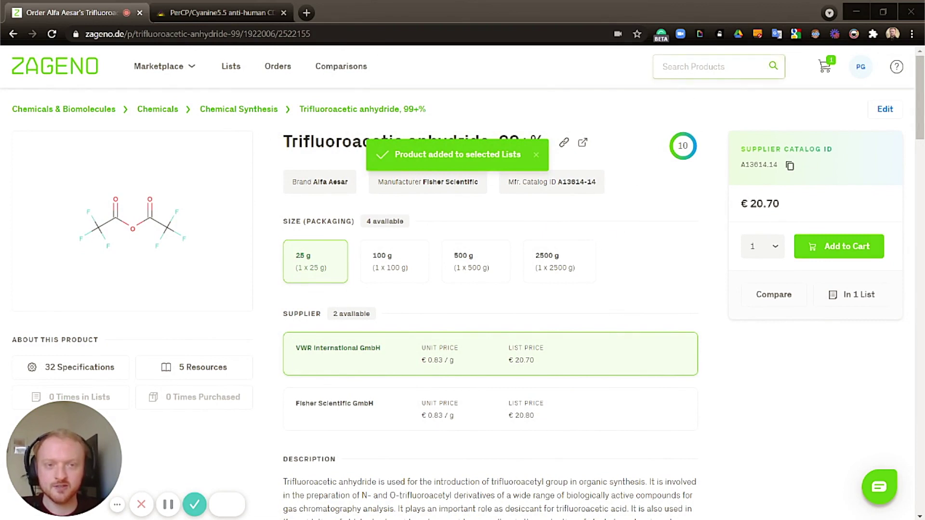
Step: Search 305108 and save the PerCP/Cyanine5.5 anti-human CD66b antibody to Monthly Consumables
click(687, 69)
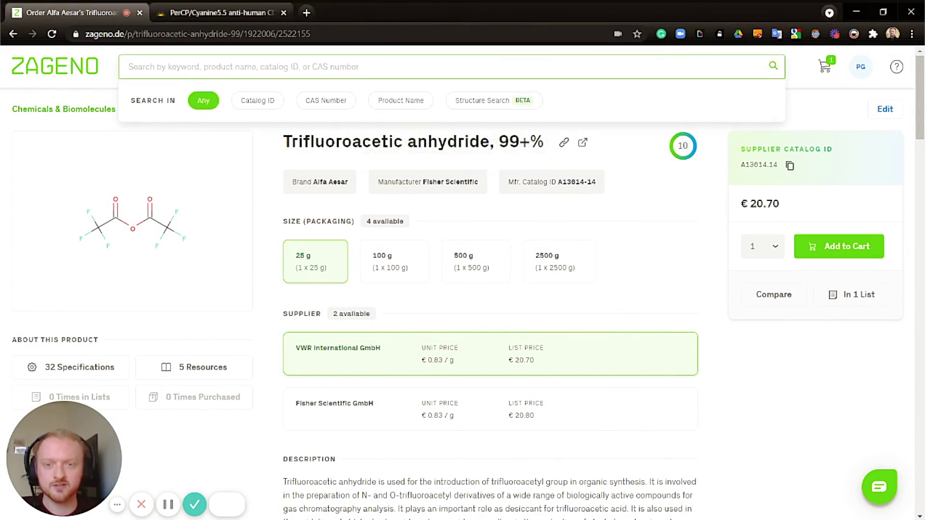
text(305108)
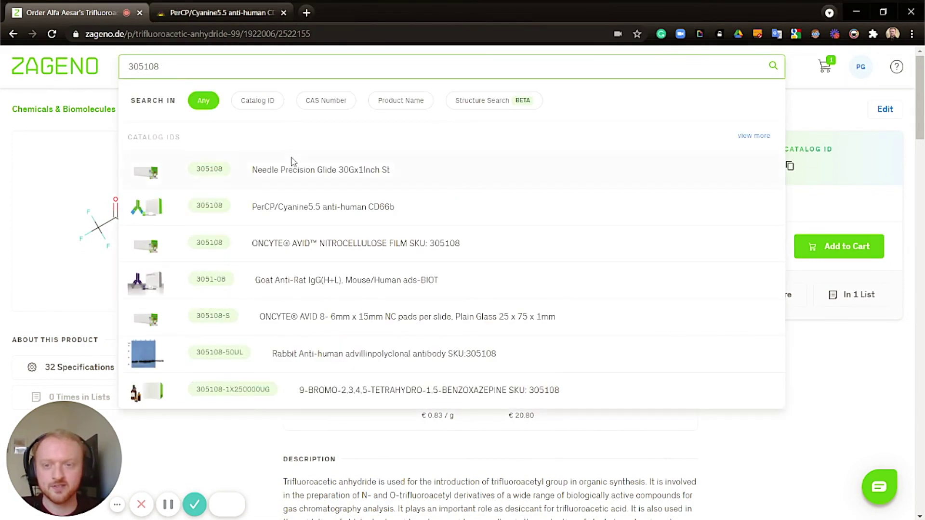
click(294, 211)
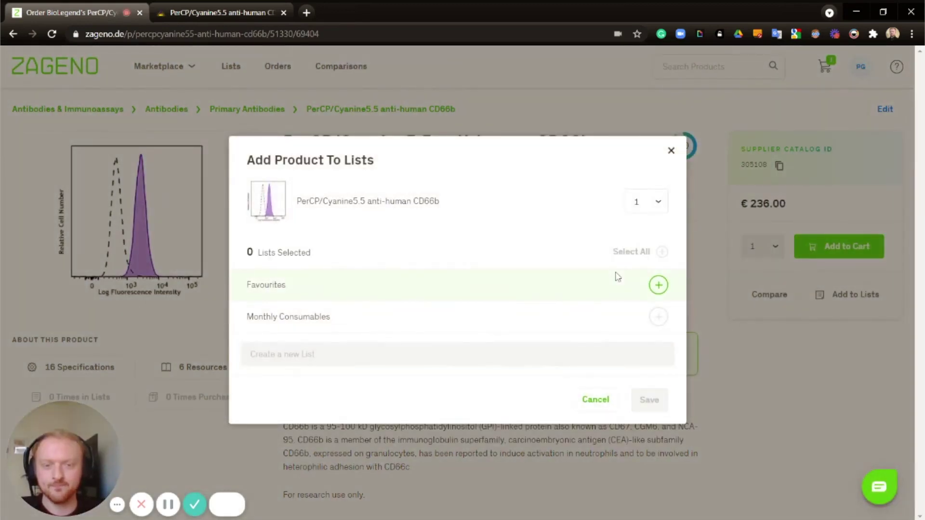
click(658, 317)
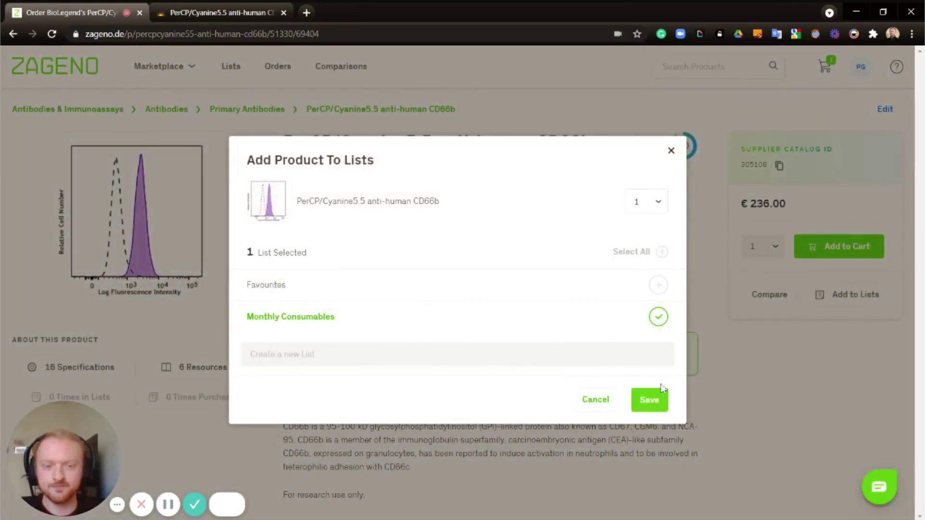
click(649, 400)
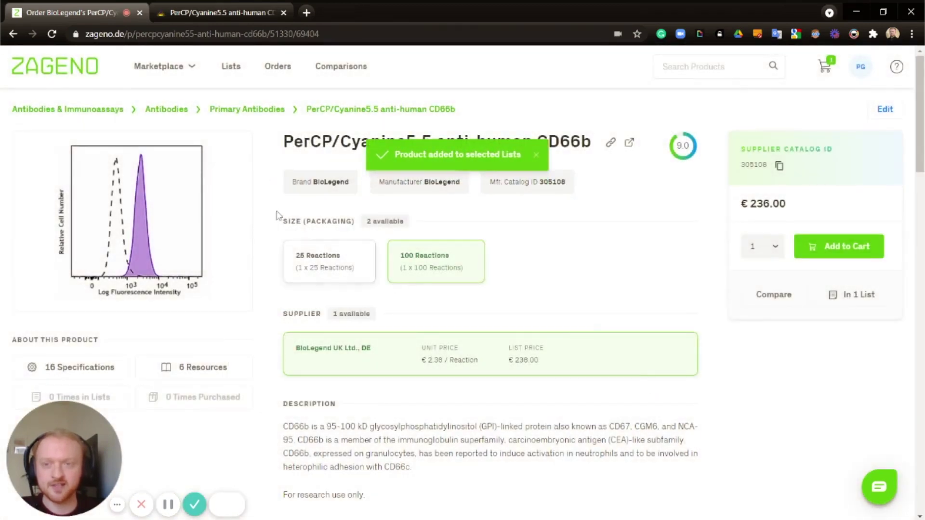
Step: Make Monthly Consumables visible to the organization and view its €256.70 contents
click(230, 70)
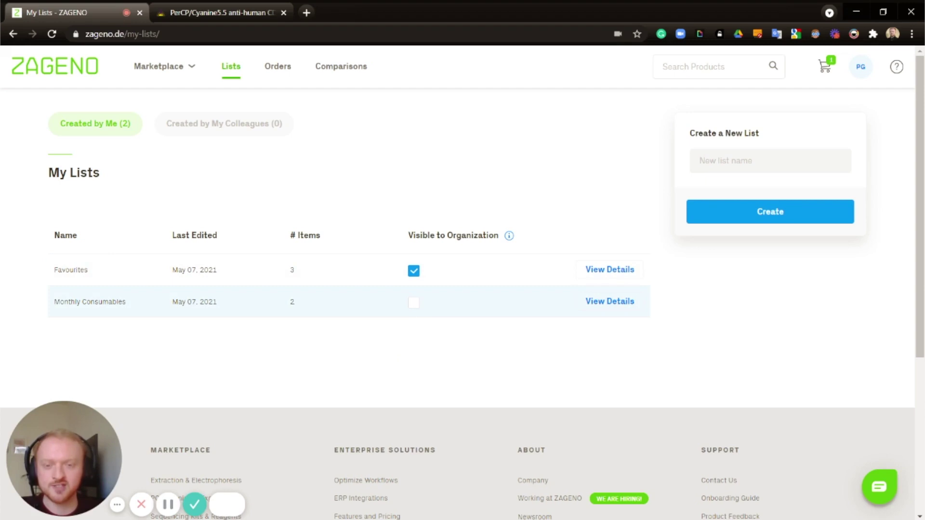
click(414, 310)
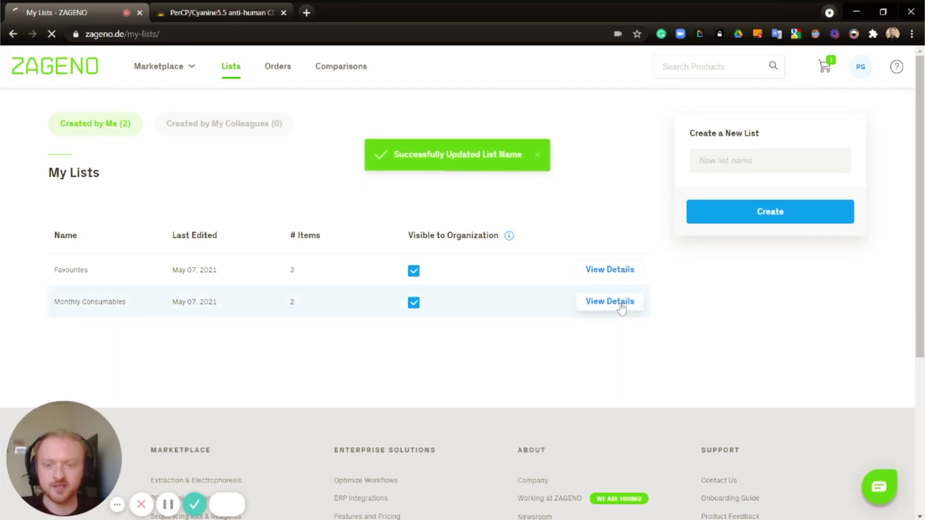
click(621, 302)
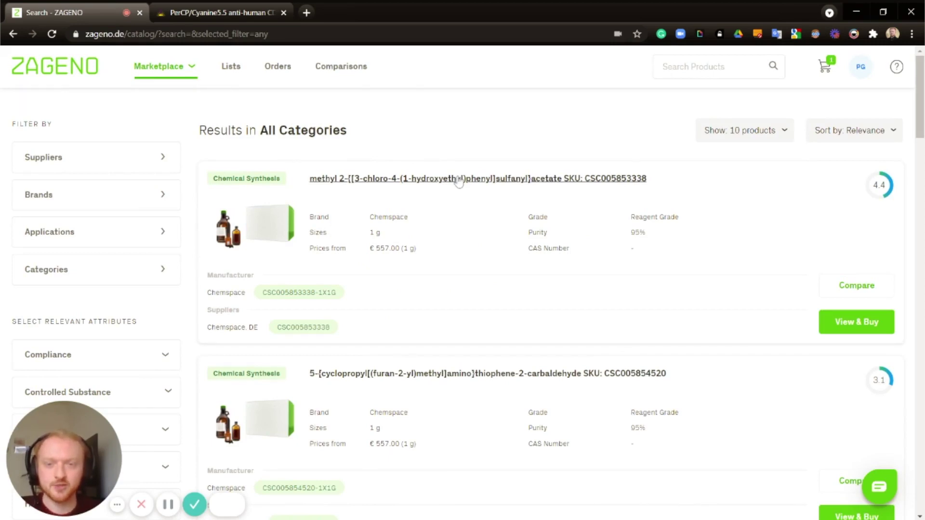
Step: Scroll to the 'Can't Find a Product?' banner and open the blank Product Request form
scroll(459, 188, down, 5)
scroll(460, 193, down, 12)
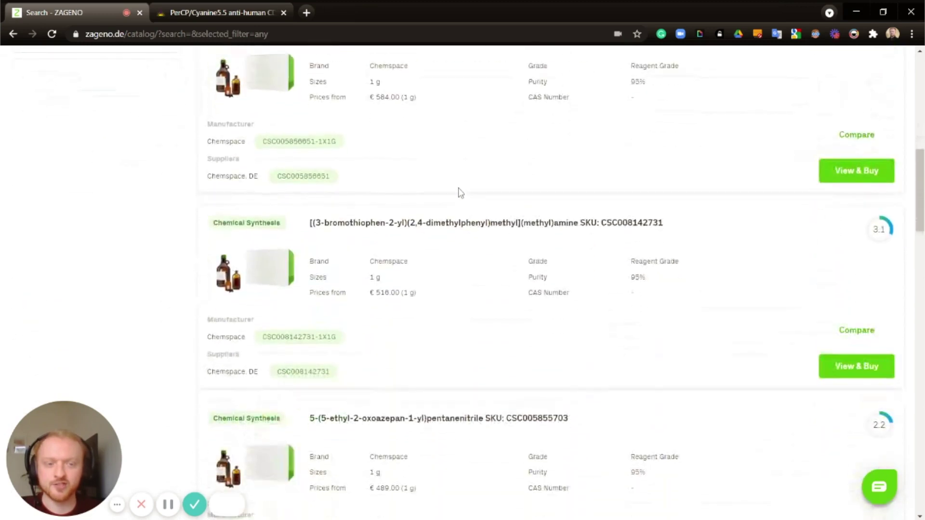
scroll(461, 193, down, 10)
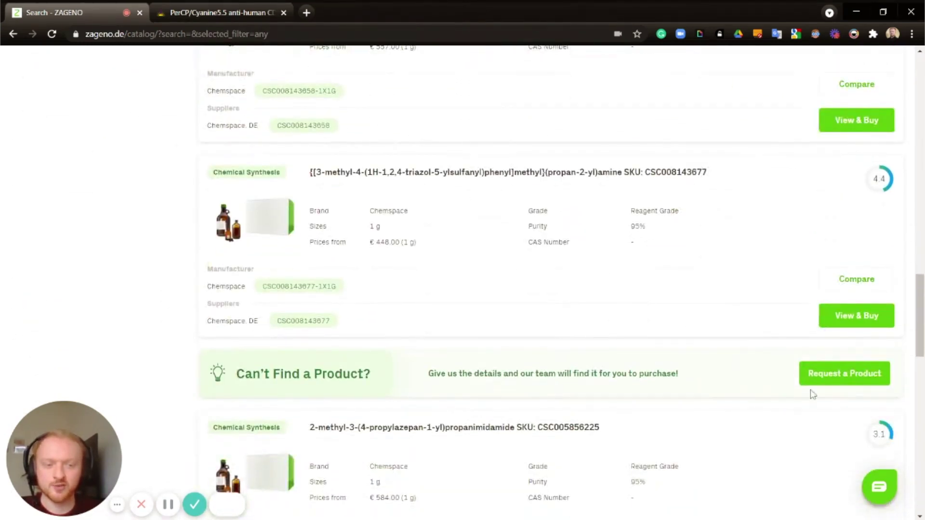
click(829, 382)
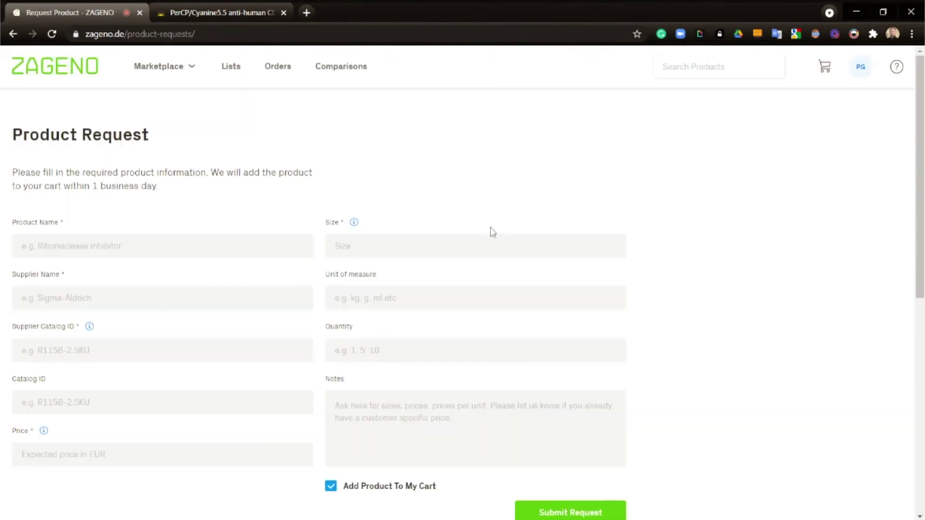
scroll(509, 197, down, 1)
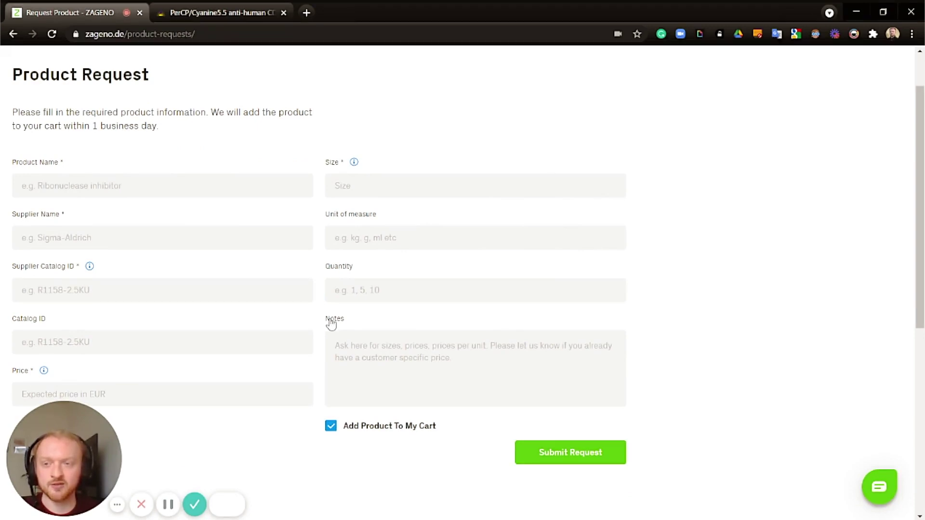
scroll(677, 324, up, 2)
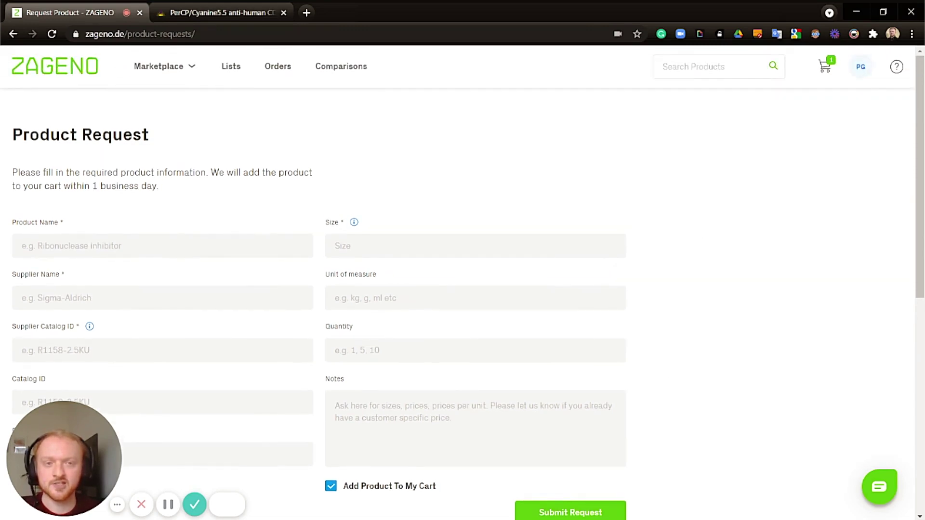
Step: Search for the nonsense term 'kjhfdsjkf' and scroll down the No Results Found page
click(693, 67)
text(kjhfdsjkf)
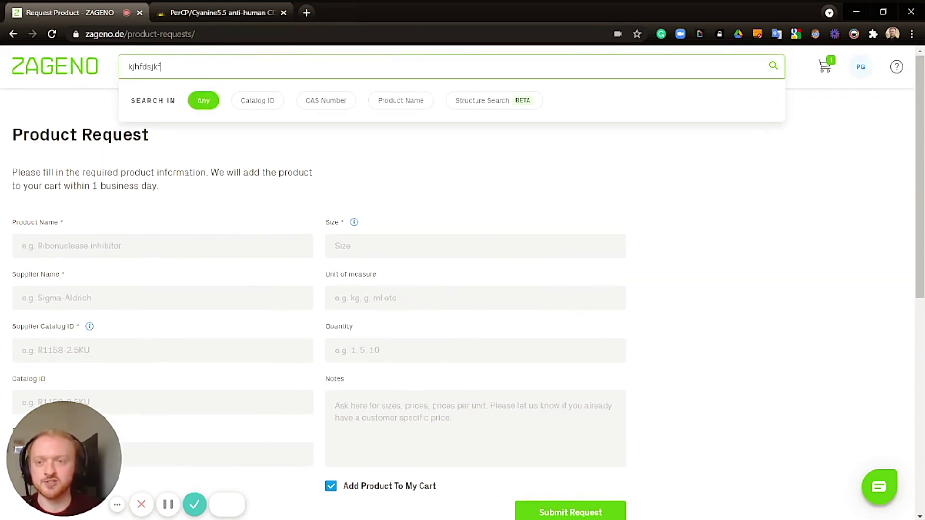
key(Return)
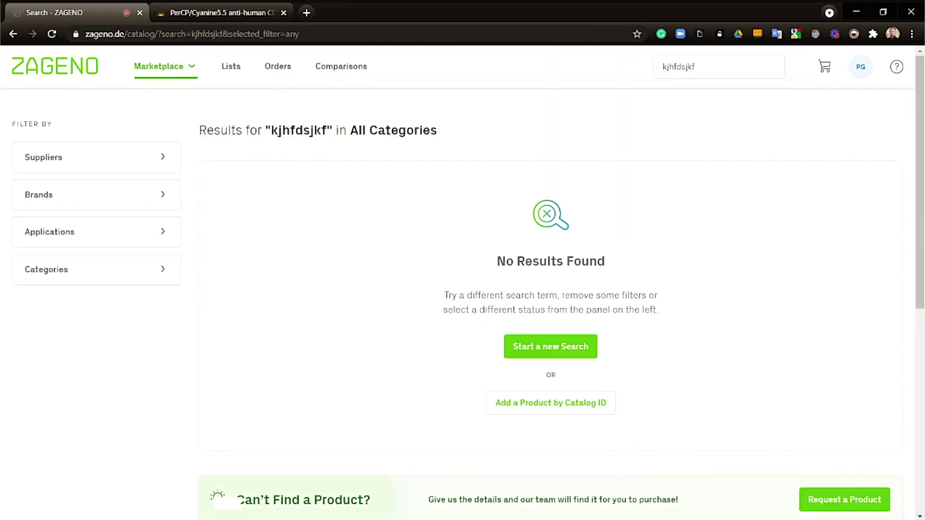
scroll(687, 91, down, 3)
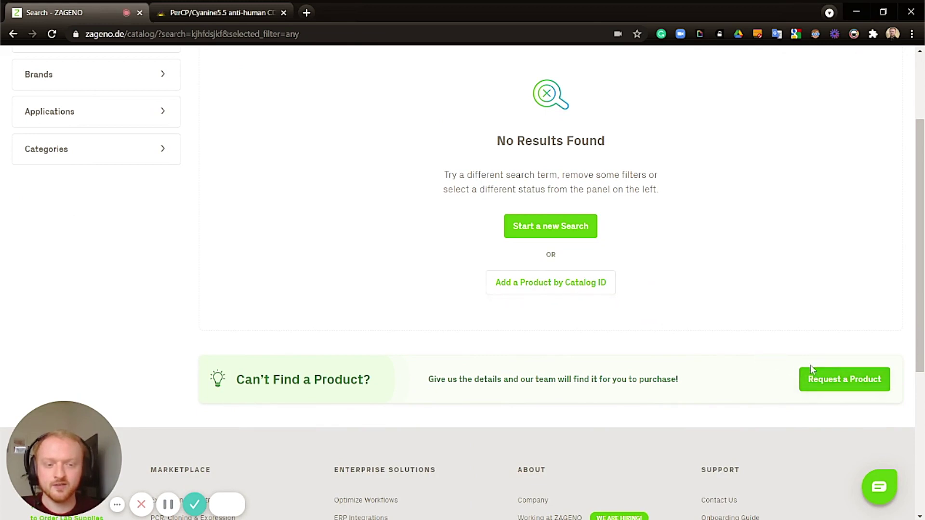
Step: Open the Customer Support chat from the bottom-right bubble over the no-results page
click(876, 488)
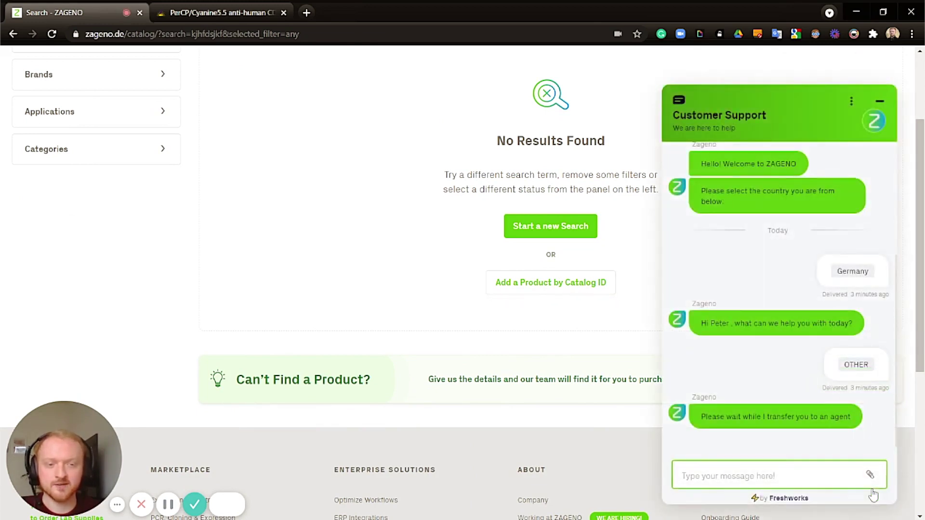